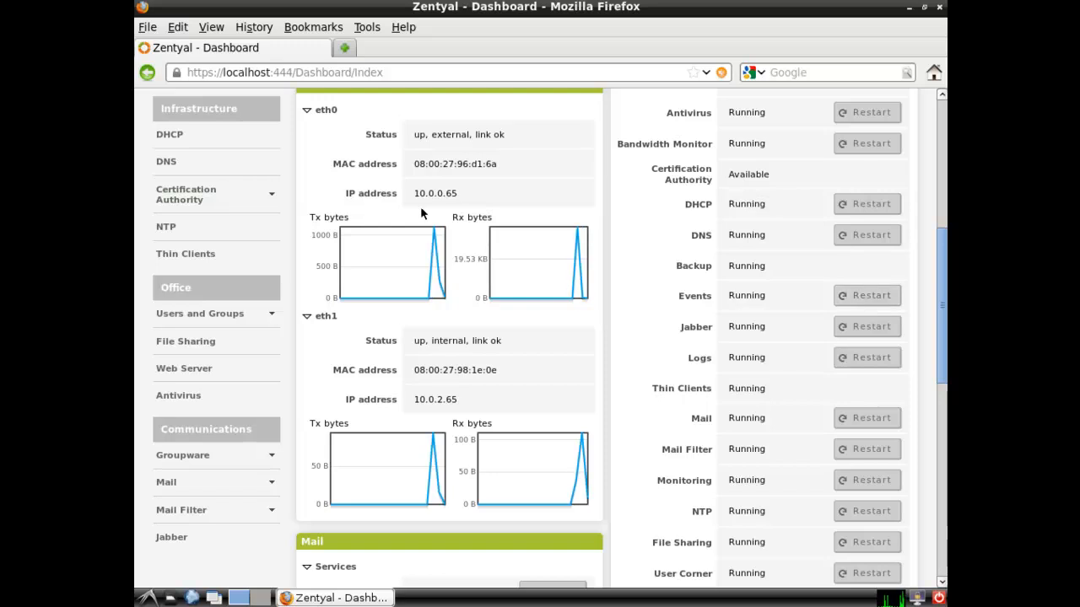
Open eth1's DHCP configuration from the DHCP page and show its Advanced options
click(166, 137)
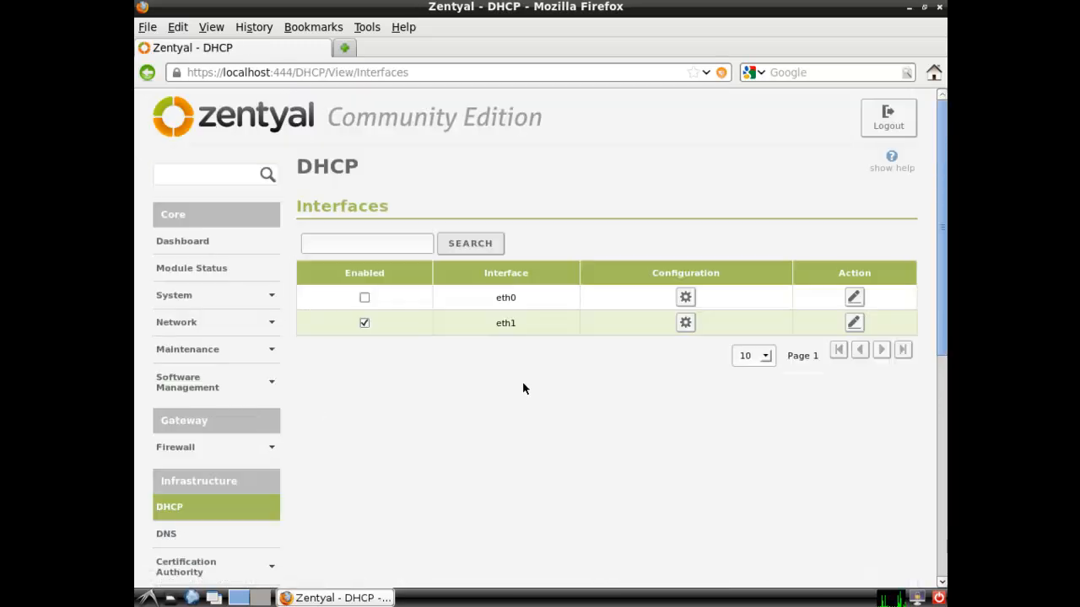
click(685, 323)
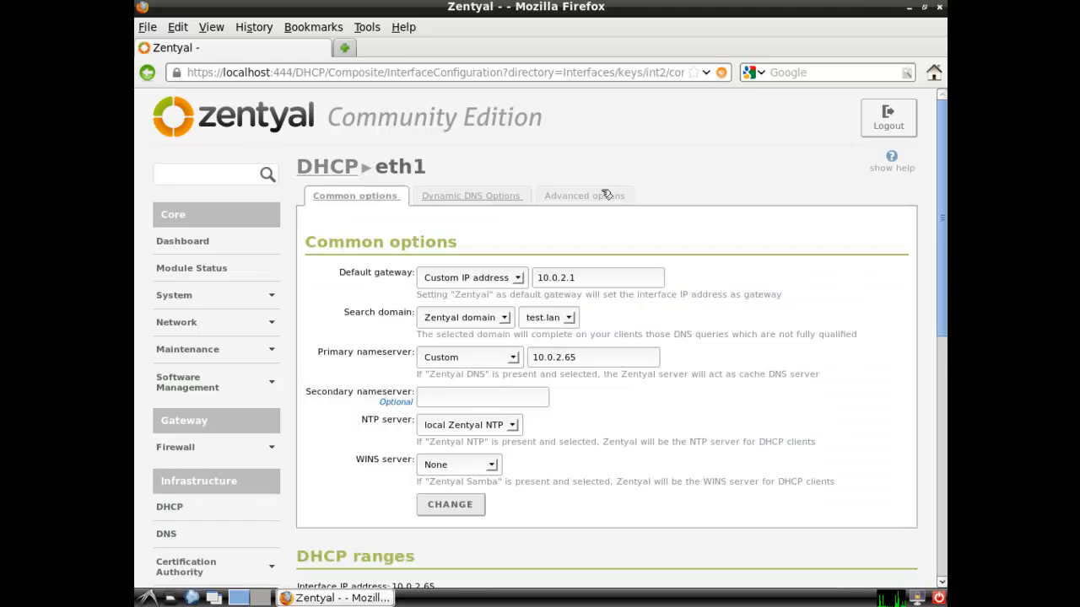
click(605, 195)
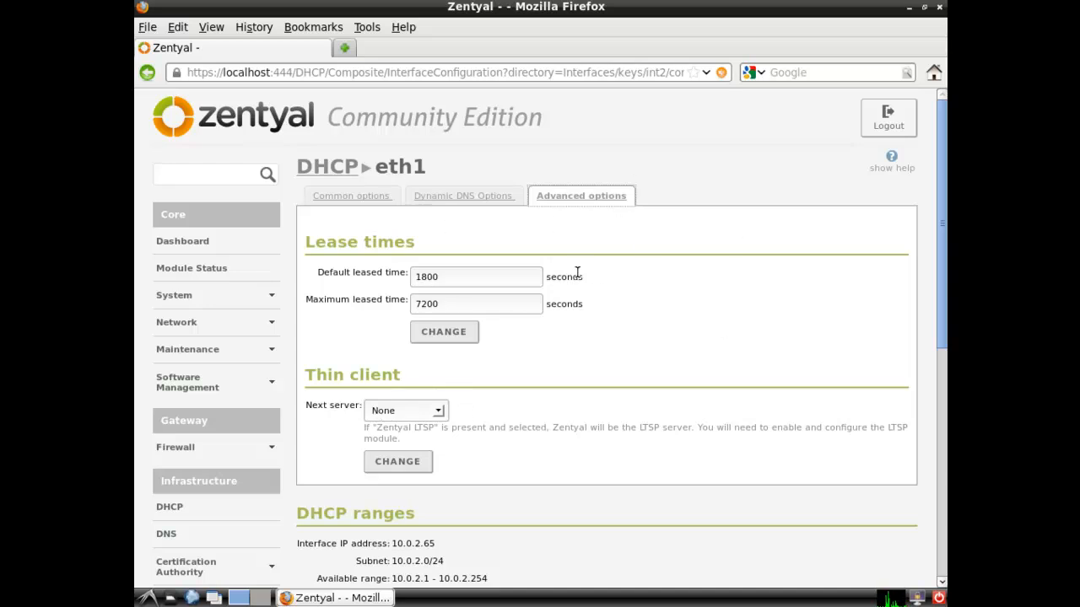
Choose Zentyal LTSP as eth1's thin-client next server
click(438, 412)
click(418, 441)
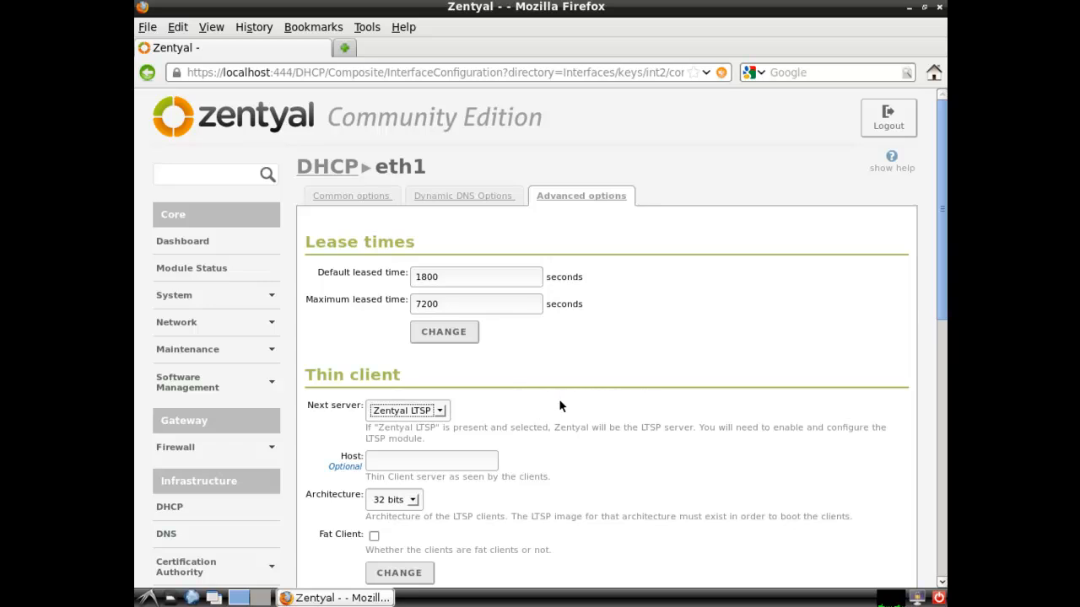
click(440, 412)
click(412, 449)
click(388, 463)
text(10.)
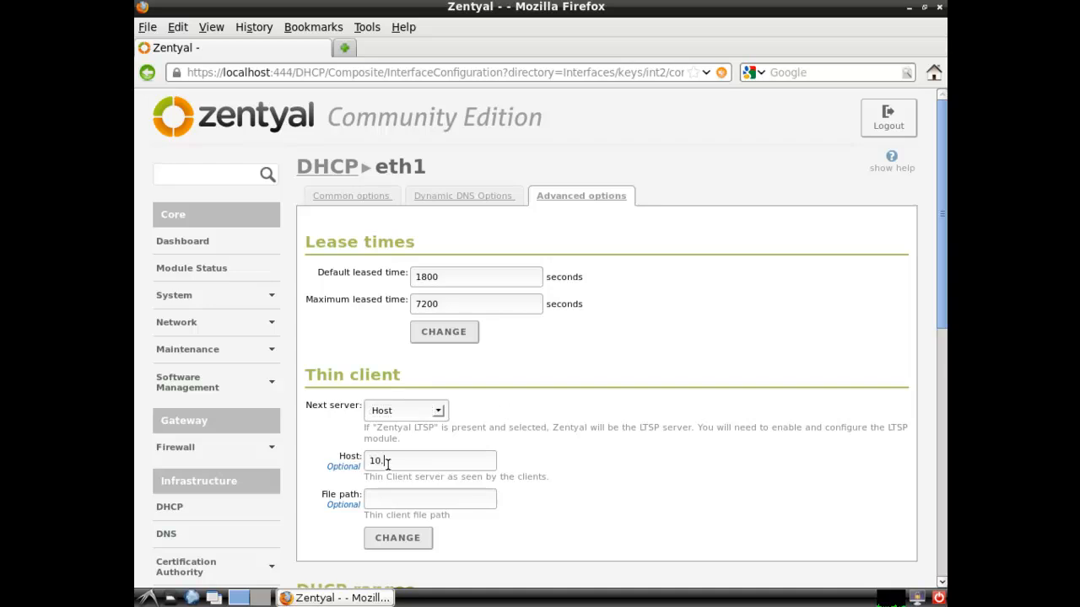
text(0.2.70)
click(439, 410)
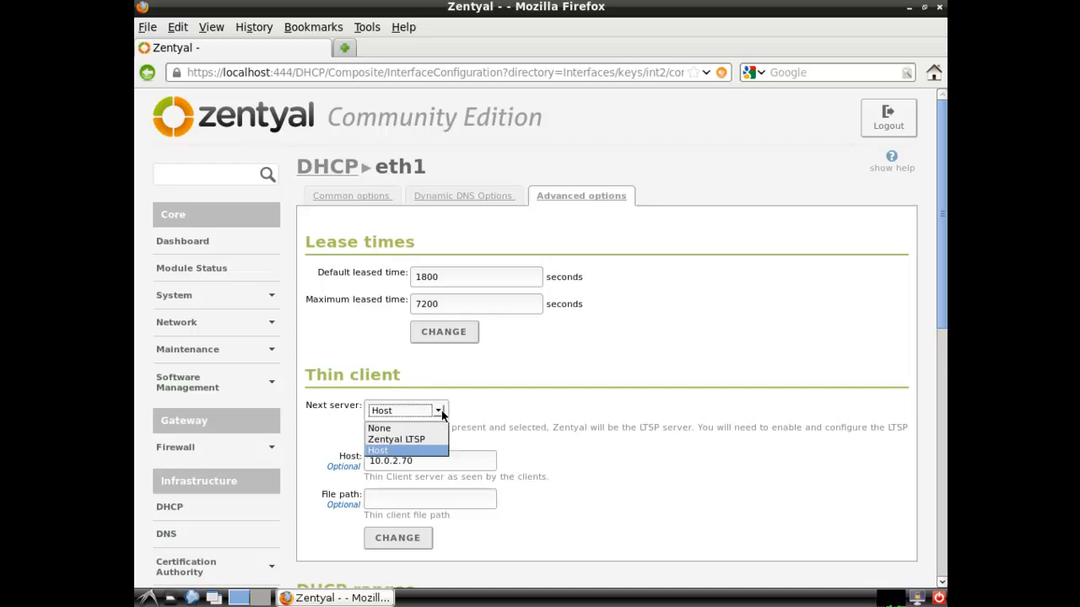
click(441, 410)
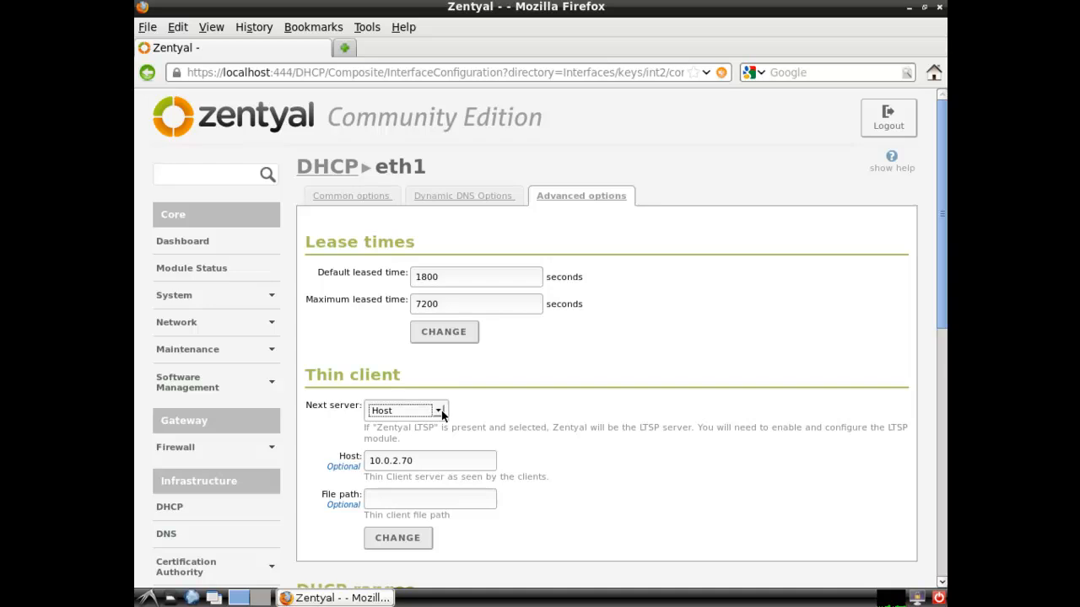
drag(434, 462, 321, 461)
click(422, 463)
drag(425, 463, 351, 461)
key(BackSpace)
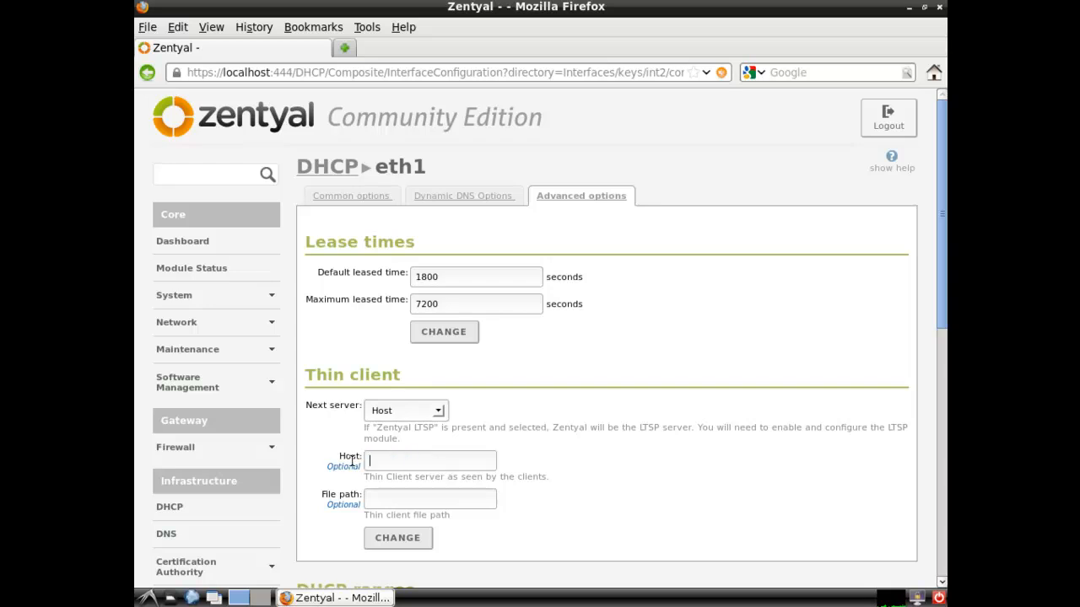
click(439, 413)
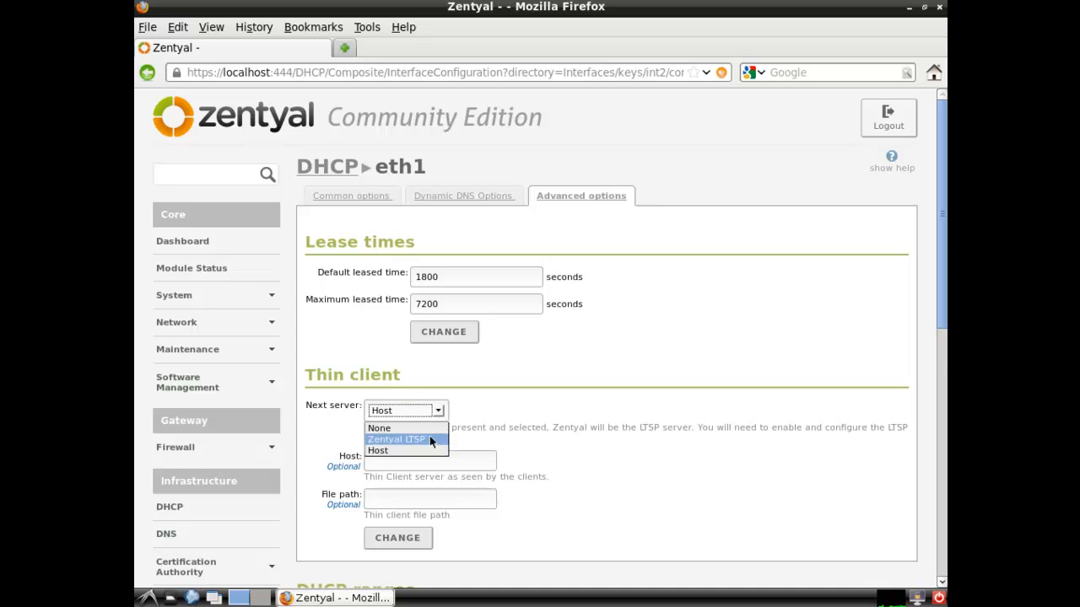
click(429, 440)
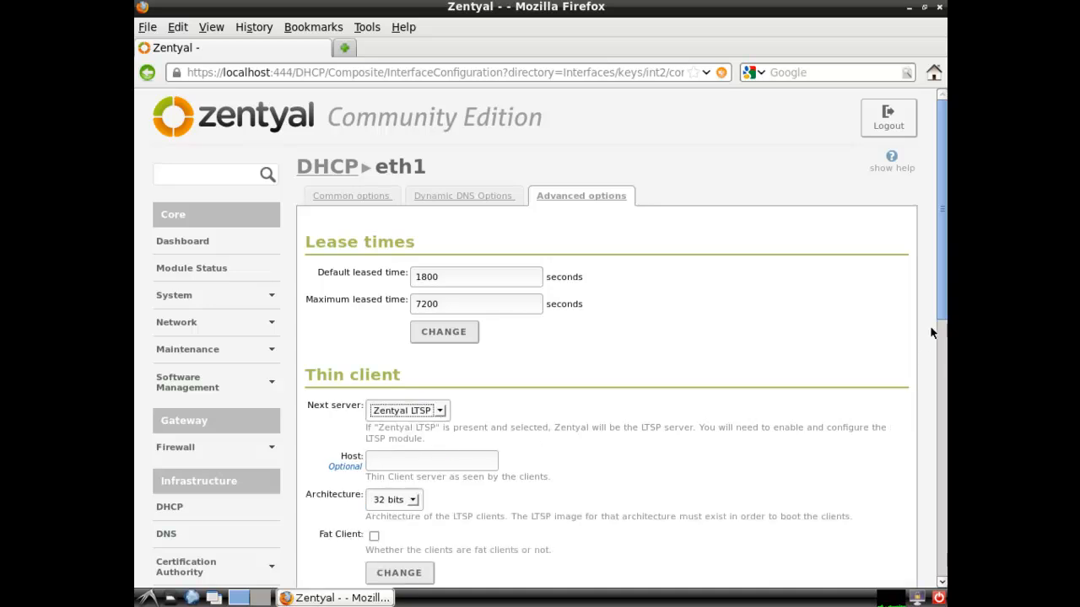
Leave the thin-client architecture at 32 bits, tick Fat Client, and minimize the browser
drag(938, 305, 866, 372)
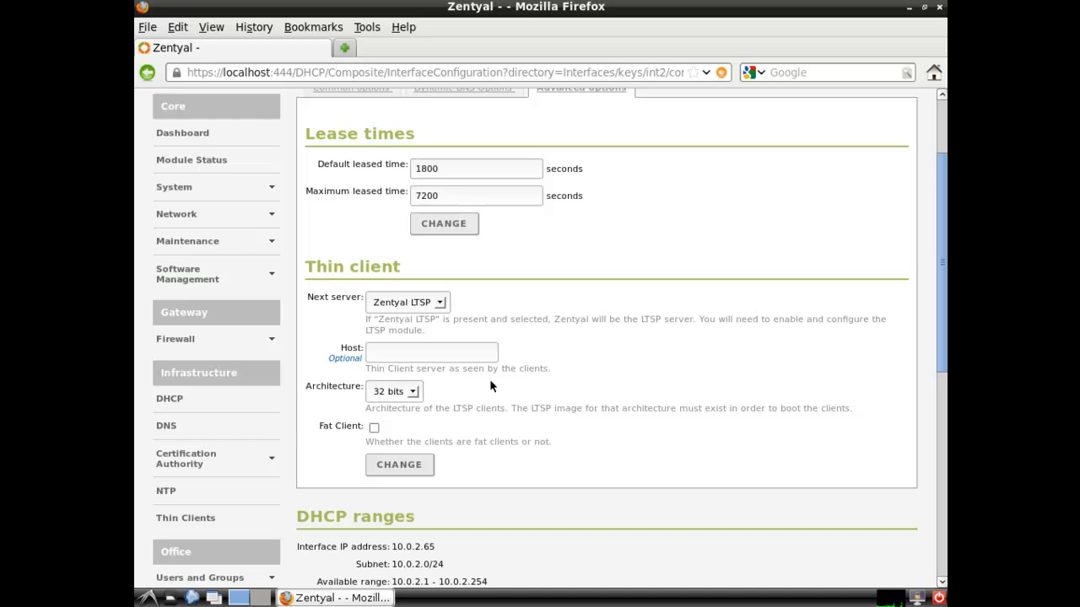
click(405, 390)
click(403, 419)
click(415, 393)
click(409, 409)
click(374, 428)
click(909, 8)
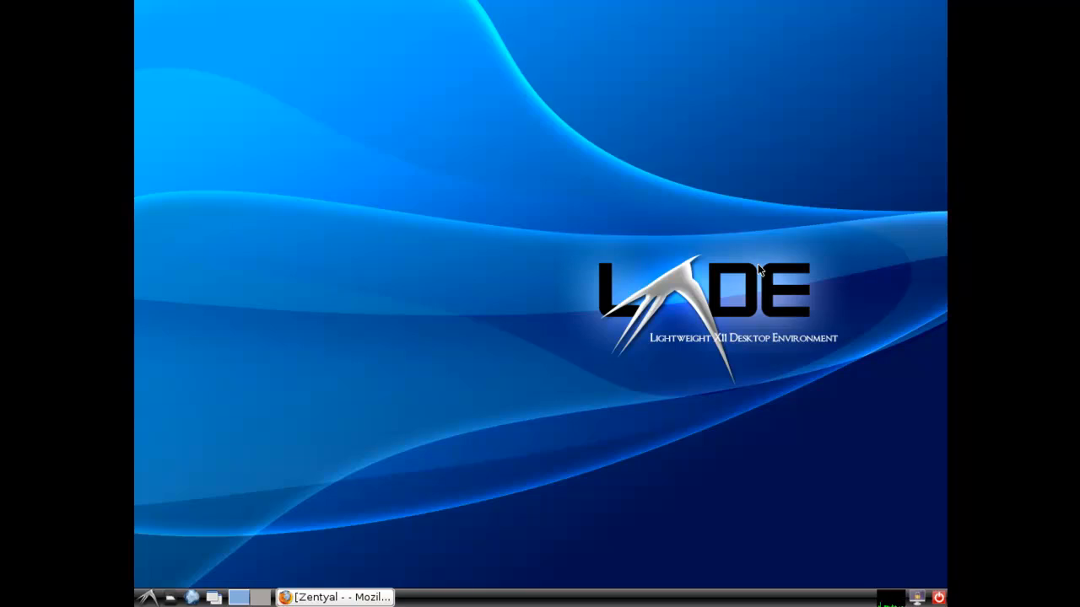
Apply eth1's thin-client settings (Zentyal LTSP, 32 bits, fat clients) with CHANGE
click(360, 598)
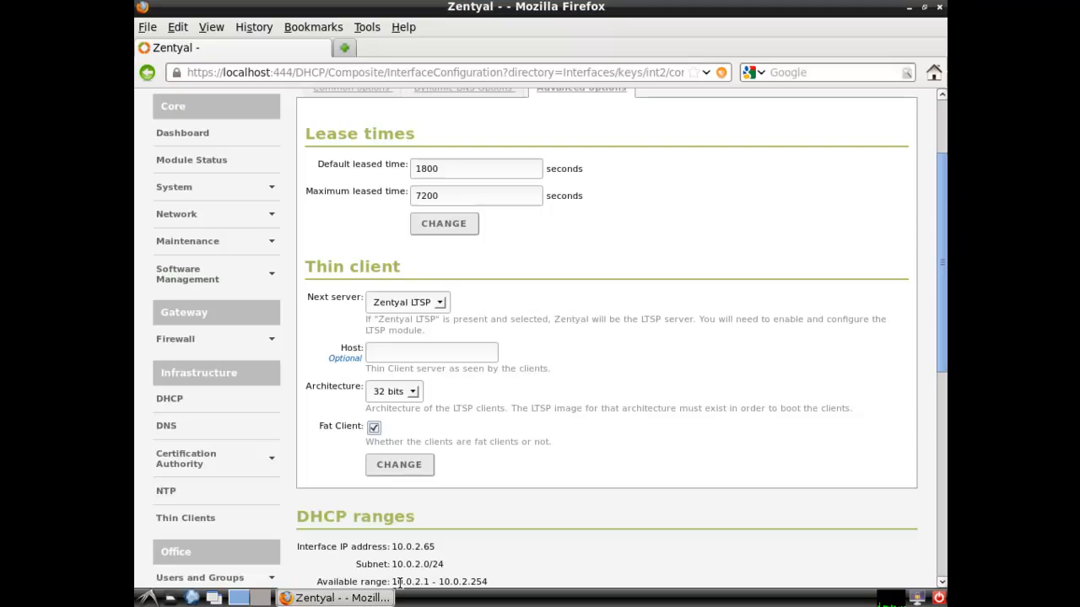
click(373, 429)
scroll(939, 334, down, 2)
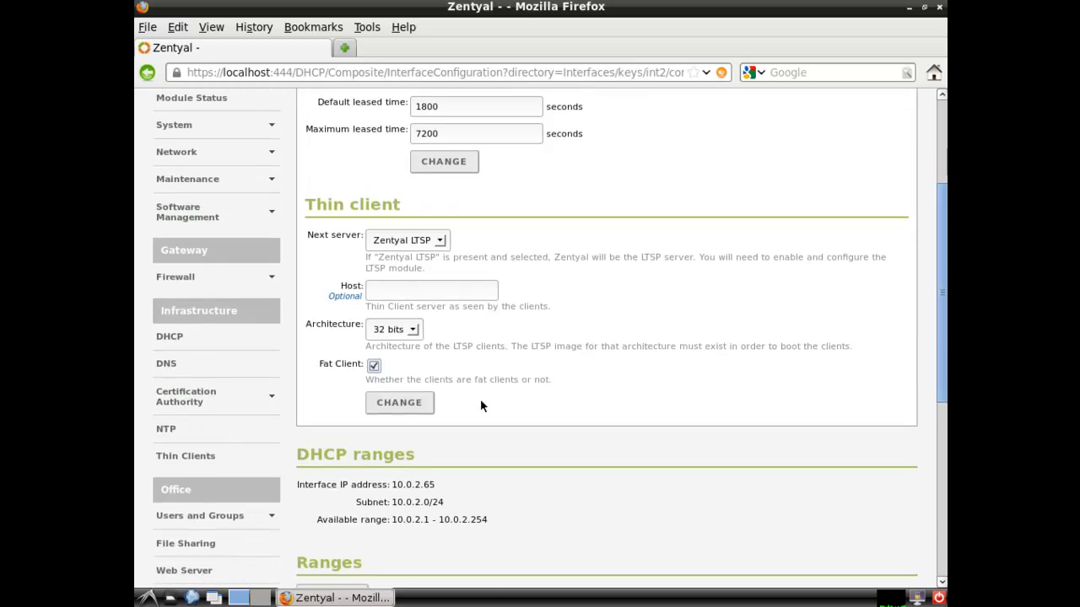
click(405, 404)
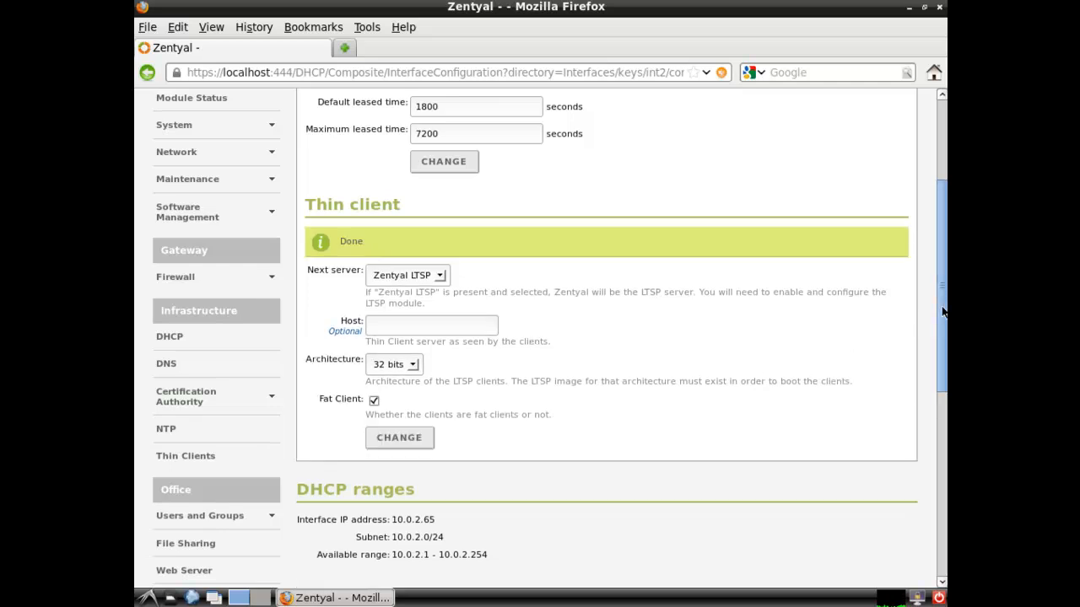
Save the Zentyal module changes and dismiss the success message
scroll(944, 312, up, 4)
click(881, 133)
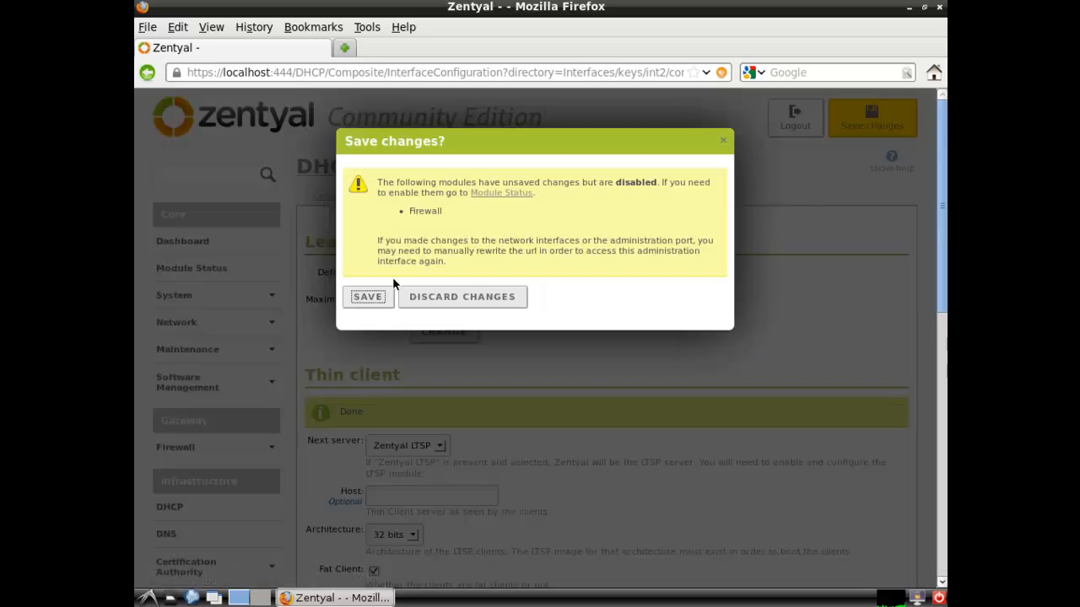
click(377, 298)
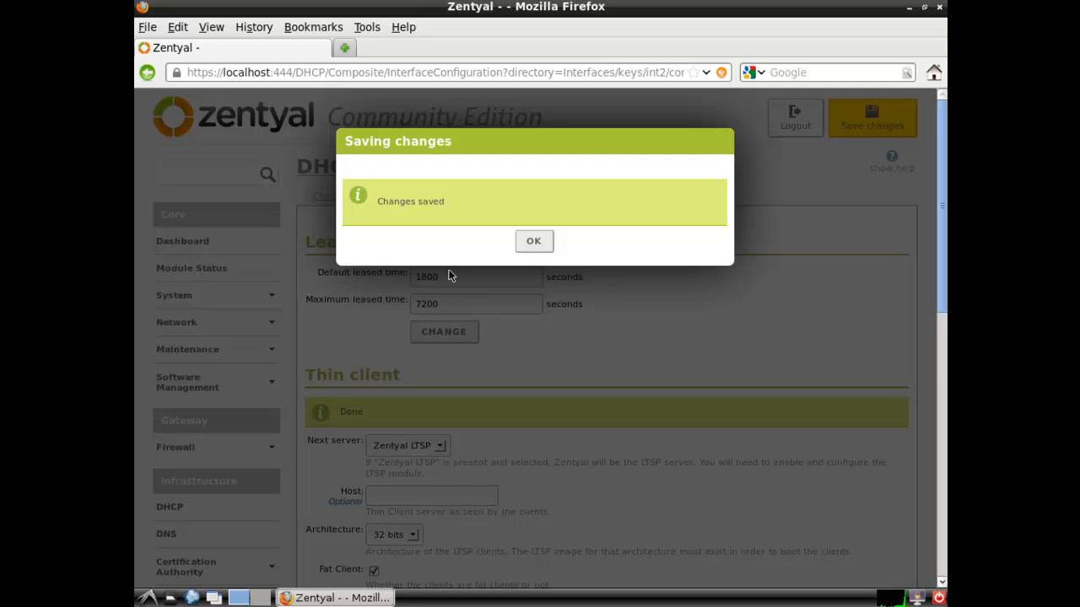
click(532, 242)
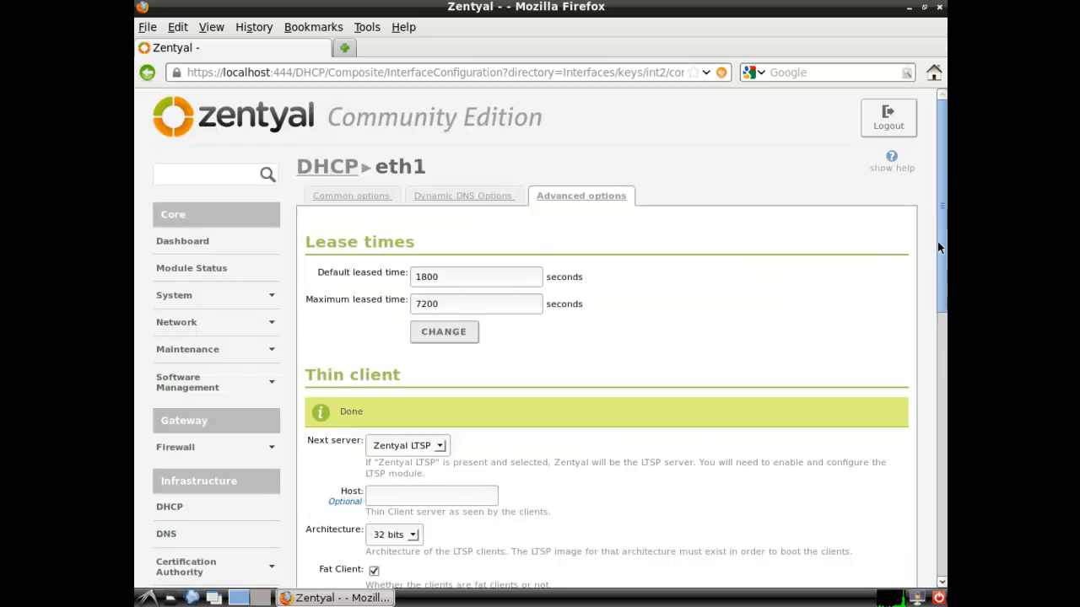
scroll(937, 253, down, 5)
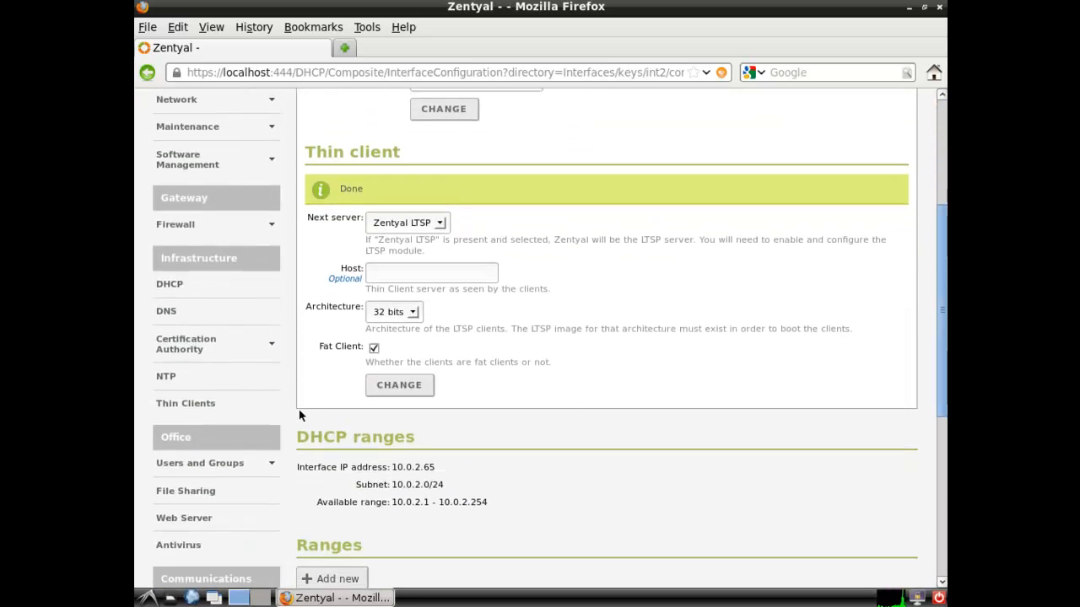
Open Thin Clients configuration and look through its General, Profiles and AutoLogin tabs
click(190, 405)
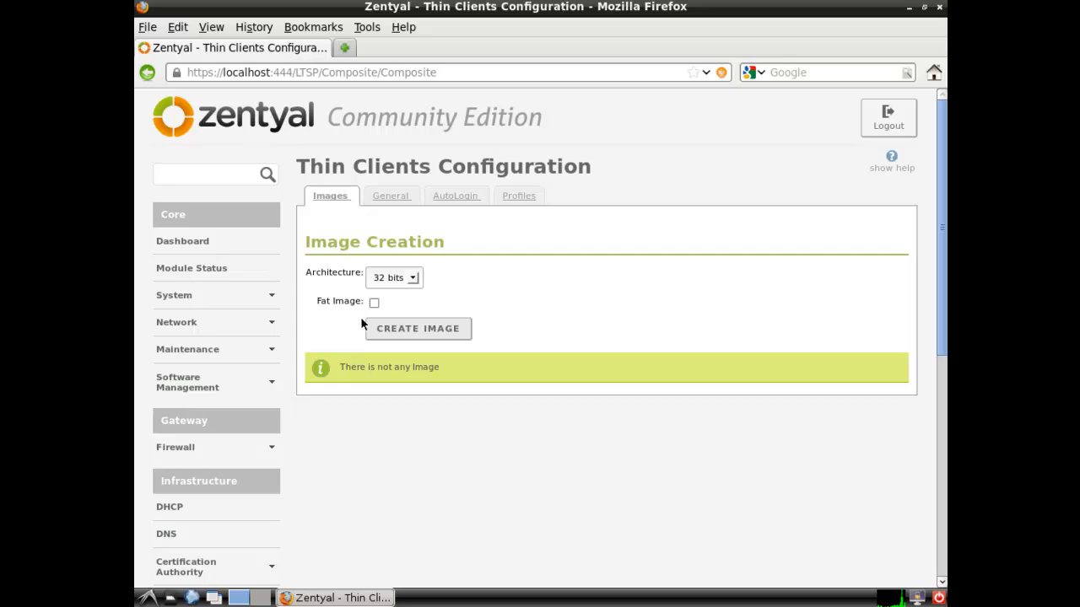
click(382, 198)
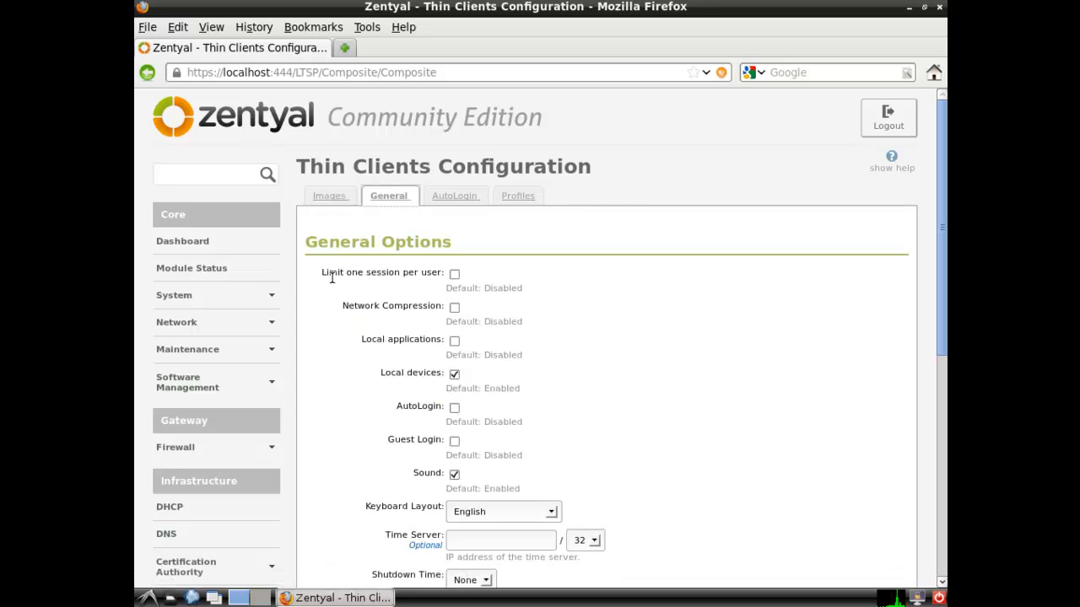
drag(936, 300, 943, 479)
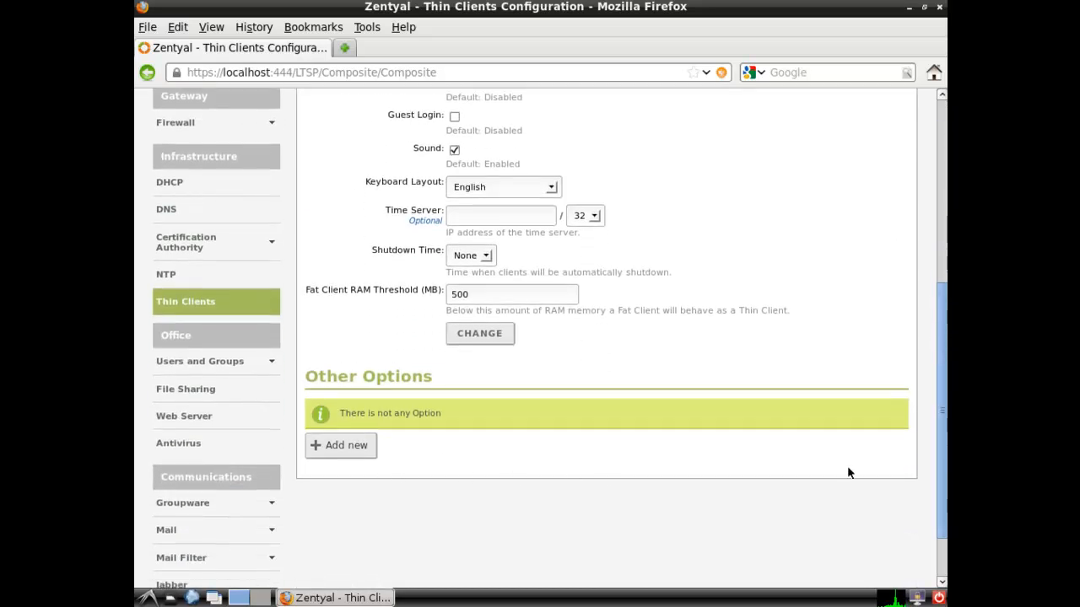
drag(941, 434, 940, 247)
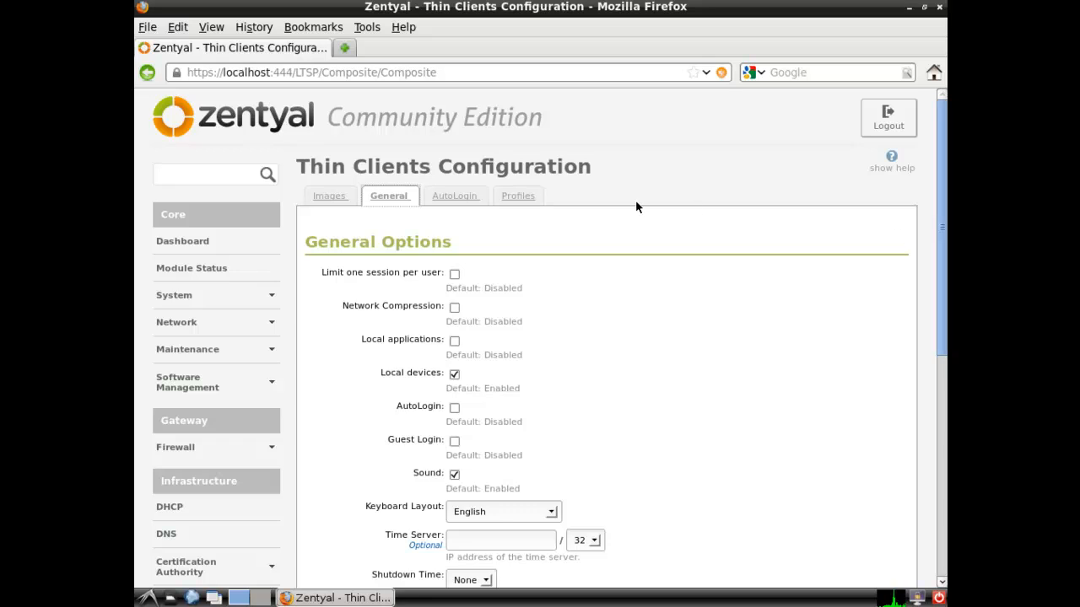
click(516, 196)
click(454, 199)
click(382, 198)
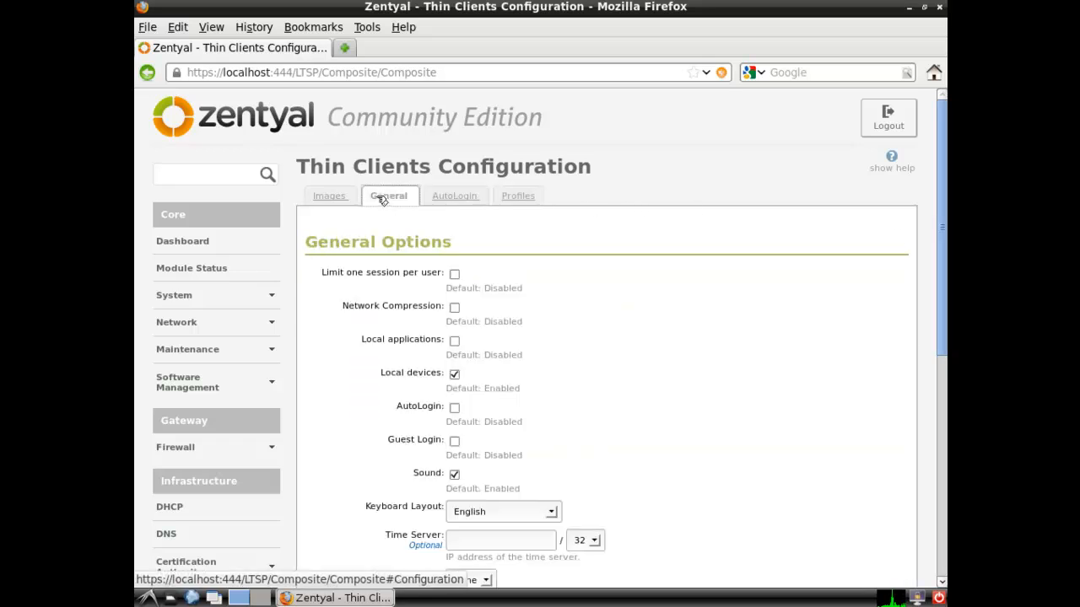
Create a 32-bit fat image from the Images tab
click(334, 198)
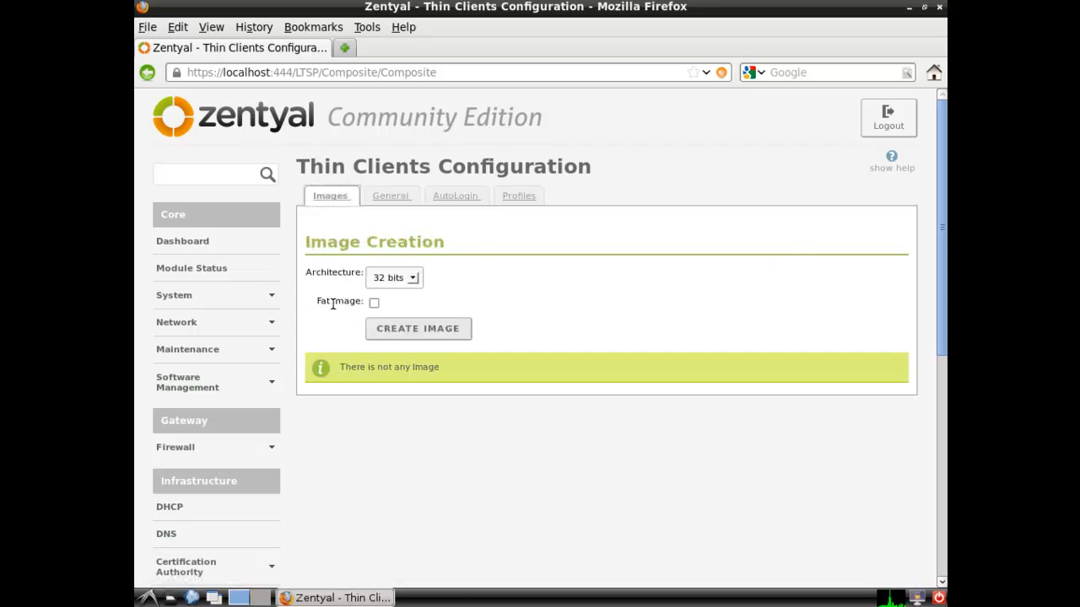
click(375, 305)
click(442, 334)
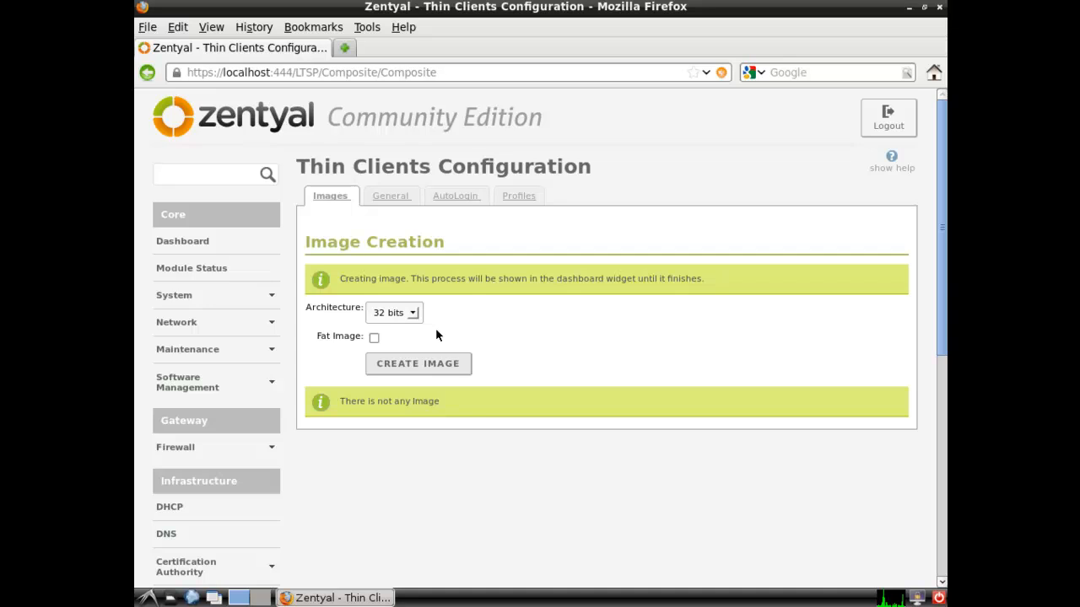
Check the Thin Clients widget on the Dashboard, then minimize the browser
click(217, 242)
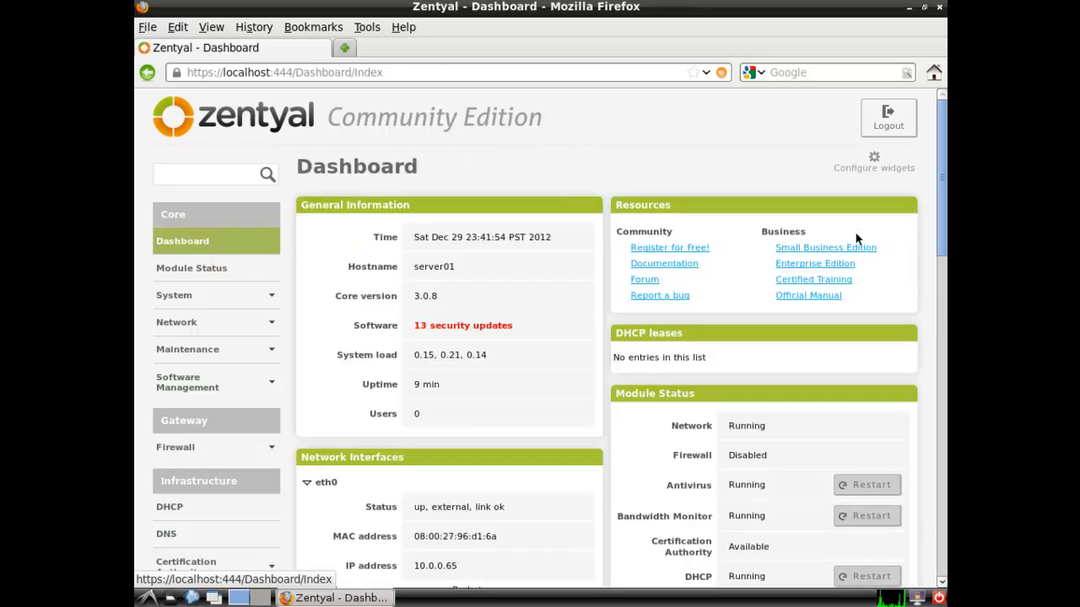
drag(943, 226, 941, 549)
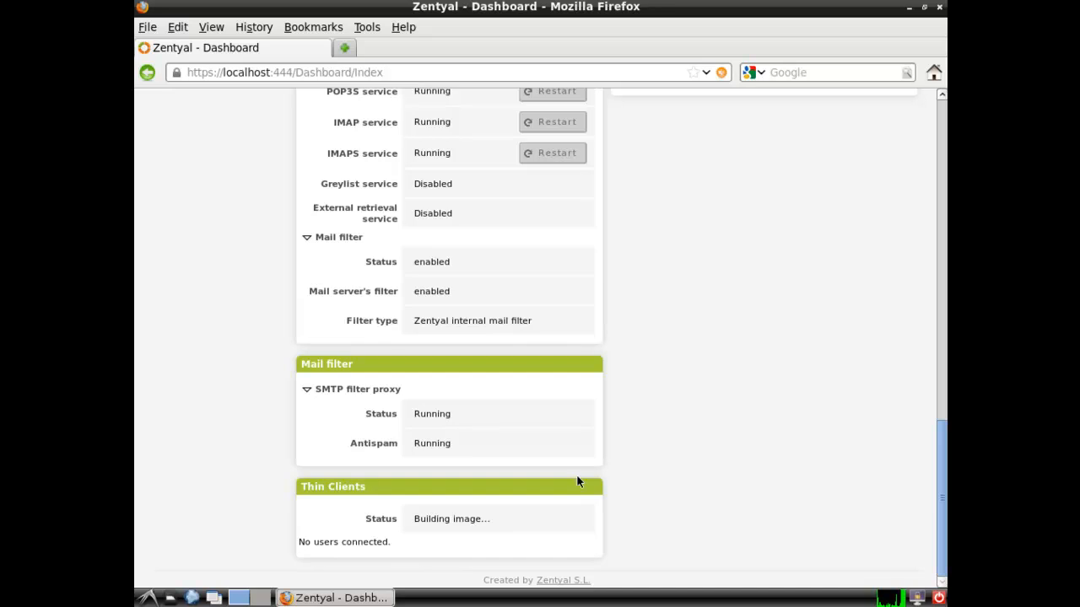
click(909, 7)
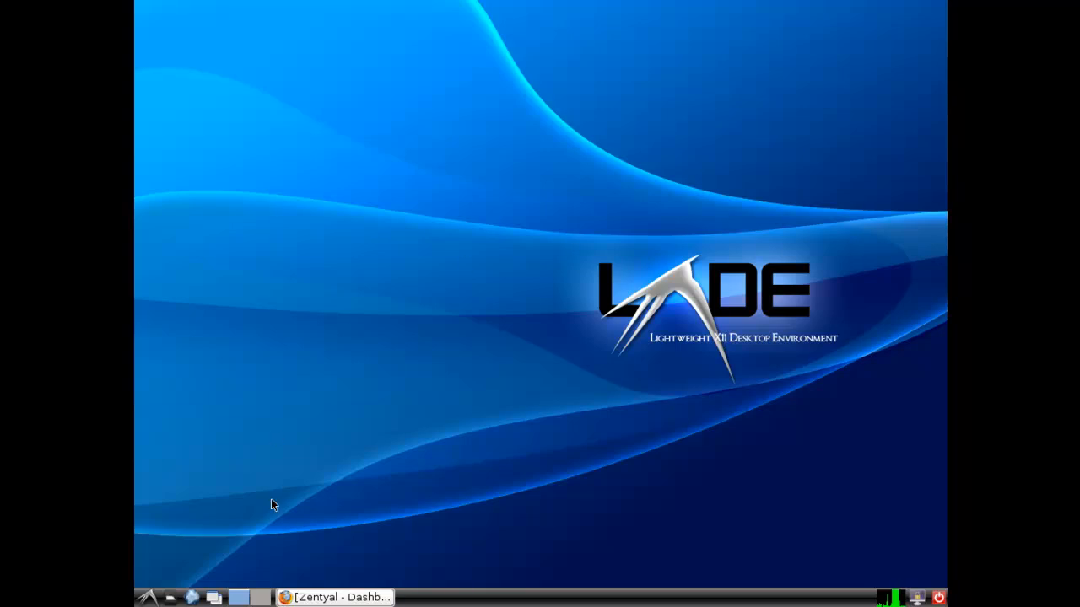
Search the web for 'webmin' and go to the Webmin download page
click(192, 597)
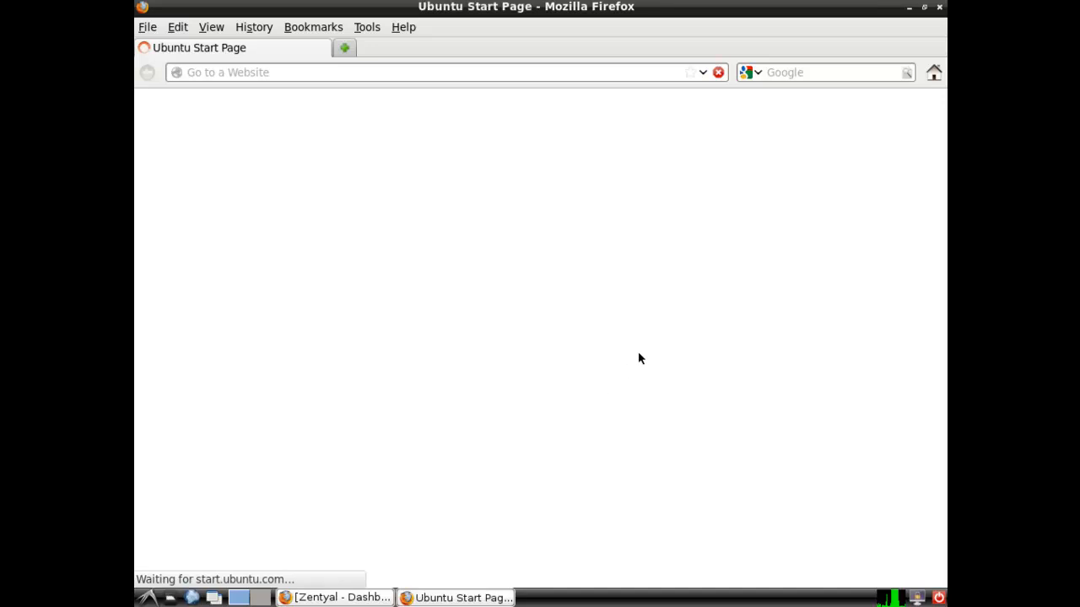
click(828, 72)
text(webmin)
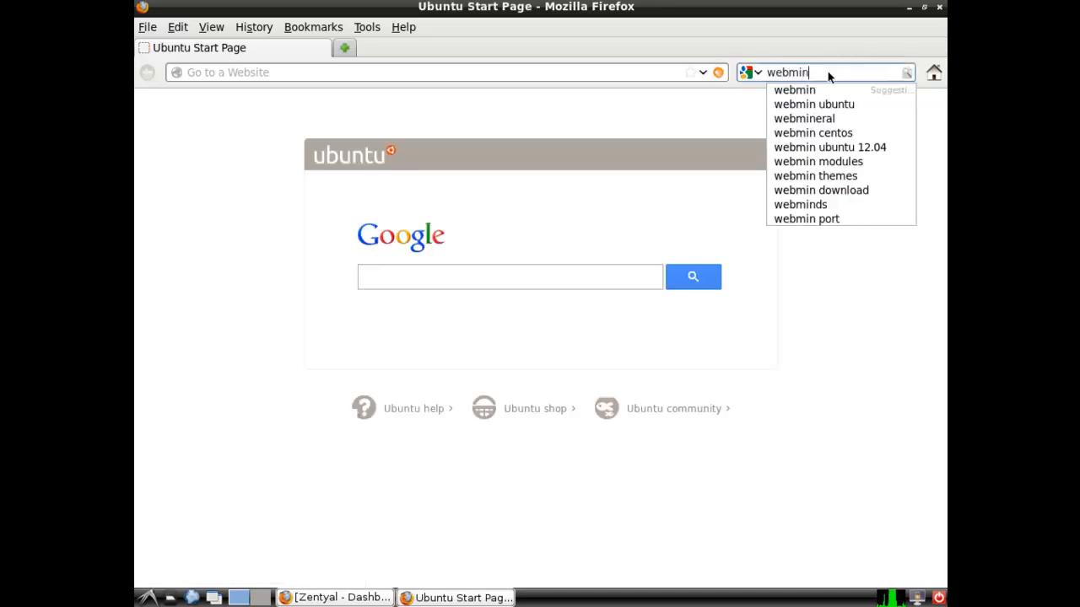
key(Return)
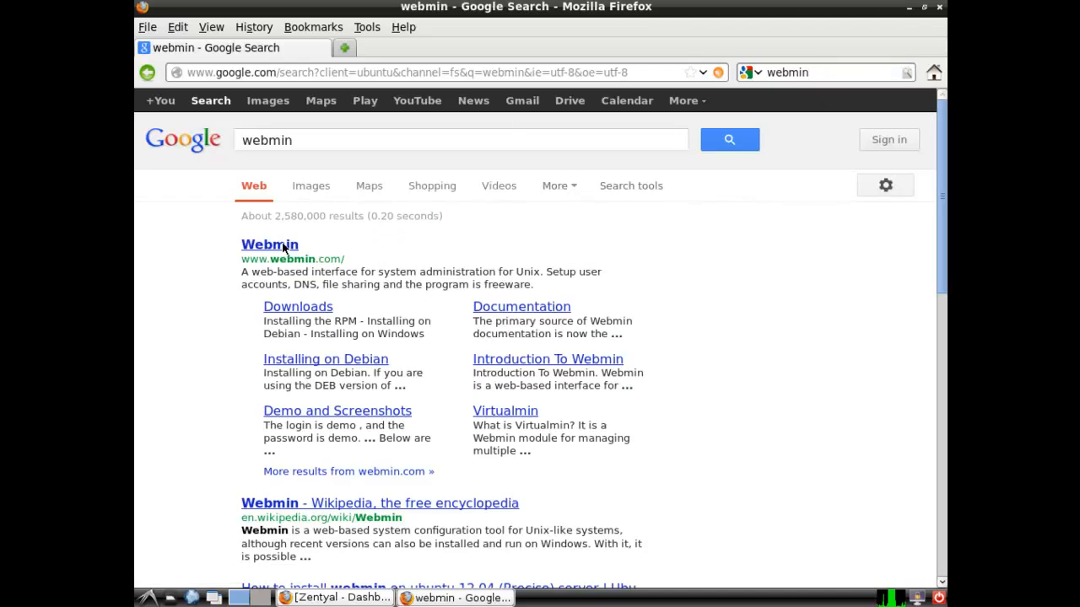
click(298, 307)
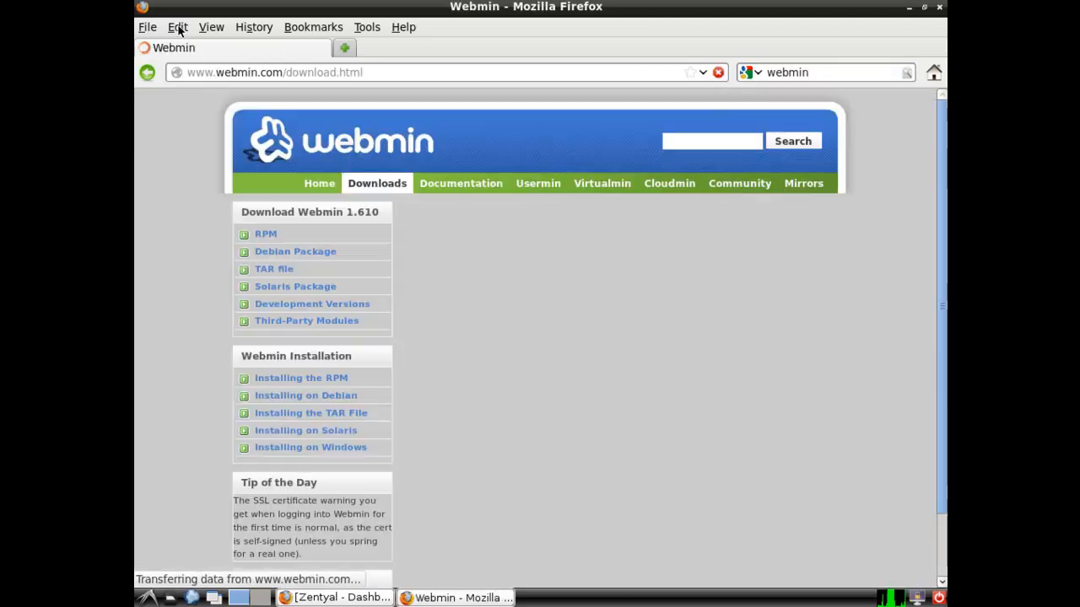
Set Firefox preferences to always ask where to save downloads
click(178, 27)
click(205, 244)
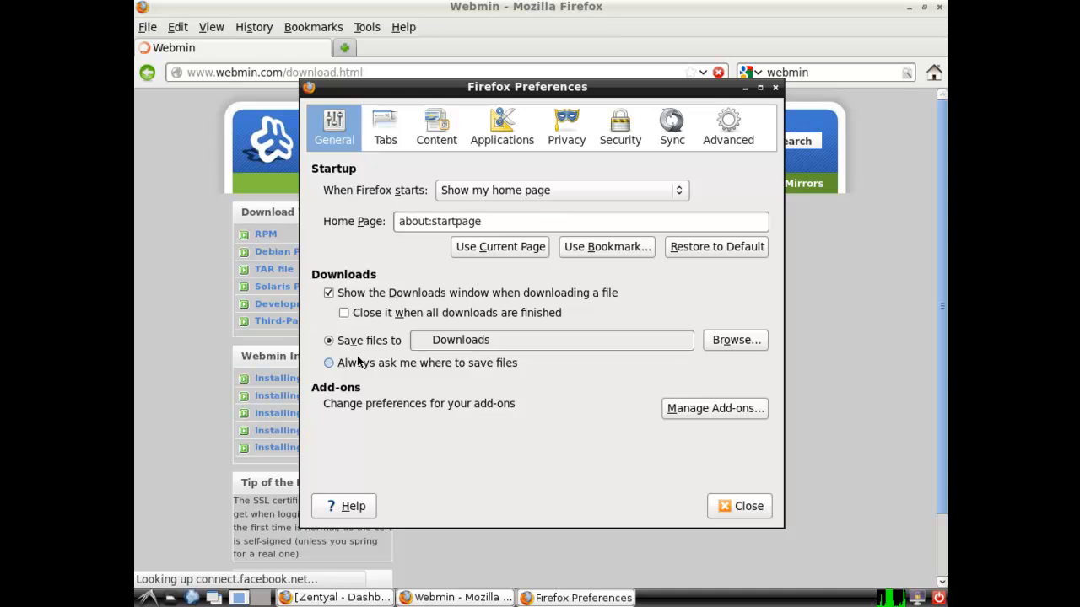
click(329, 363)
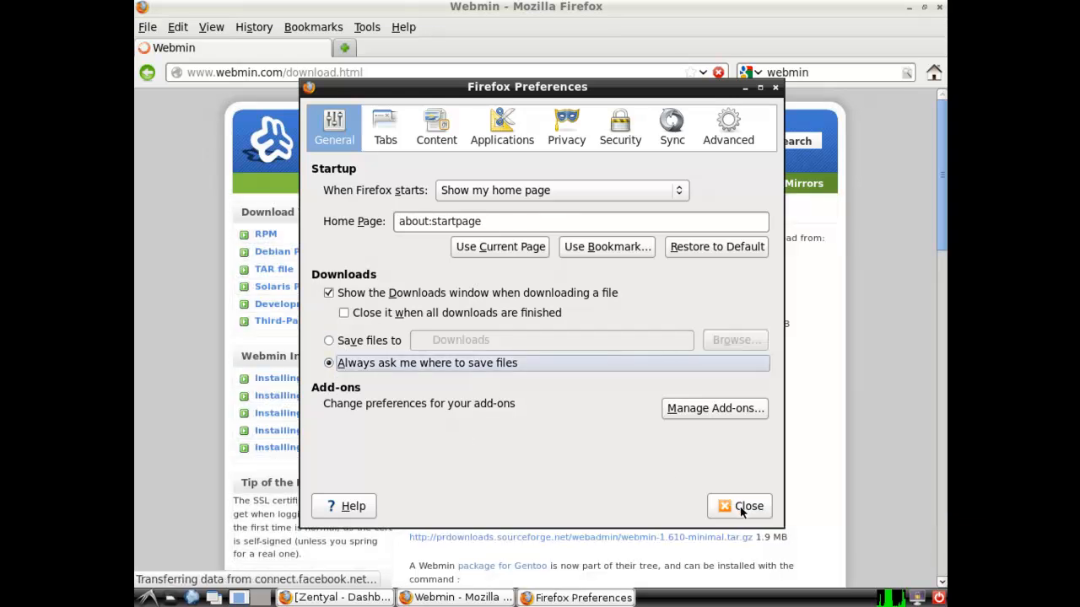
click(748, 506)
Download webmin_1.610_all.deb to the Desktop, then clear and close the Downloads list
click(322, 252)
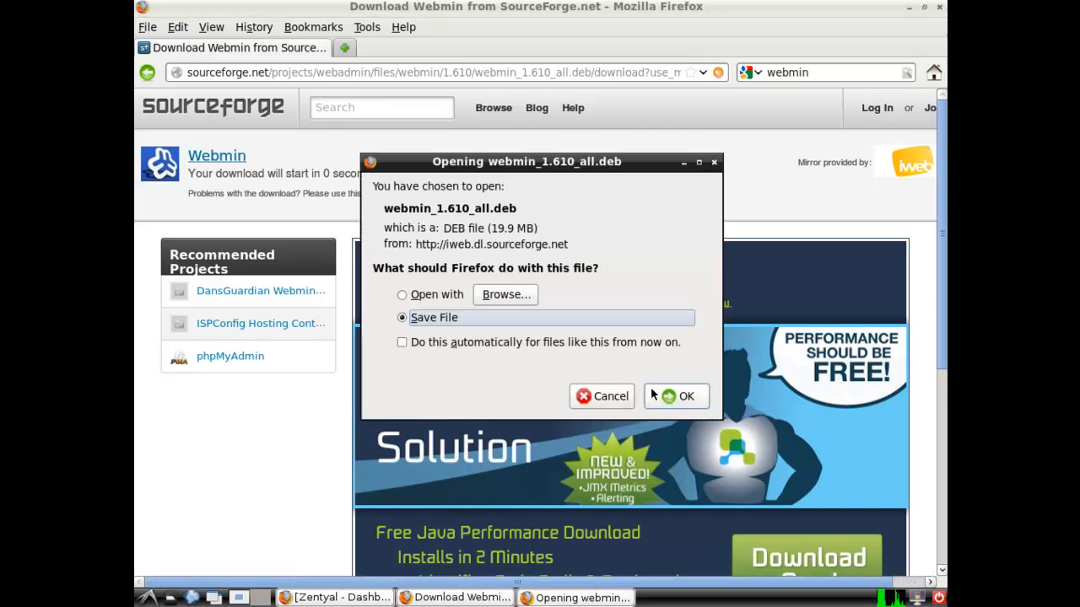
click(651, 389)
click(302, 266)
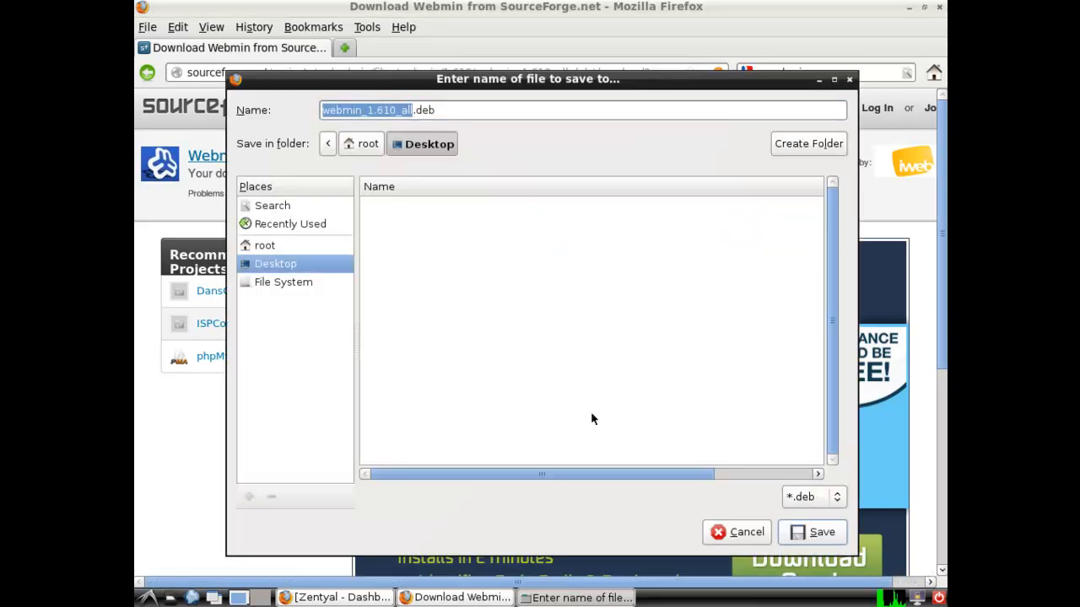
click(811, 532)
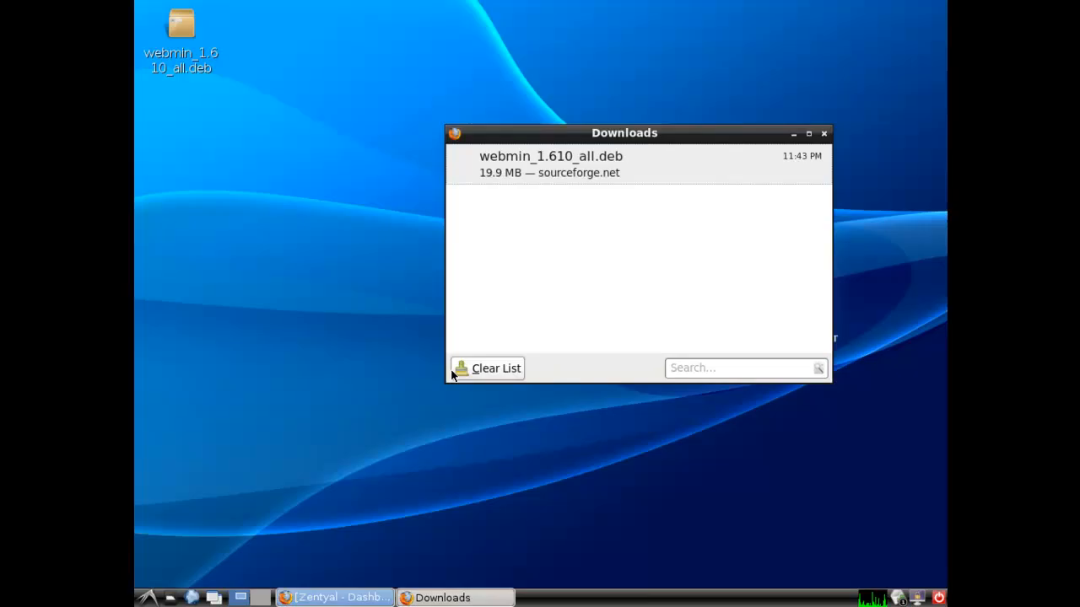
click(510, 369)
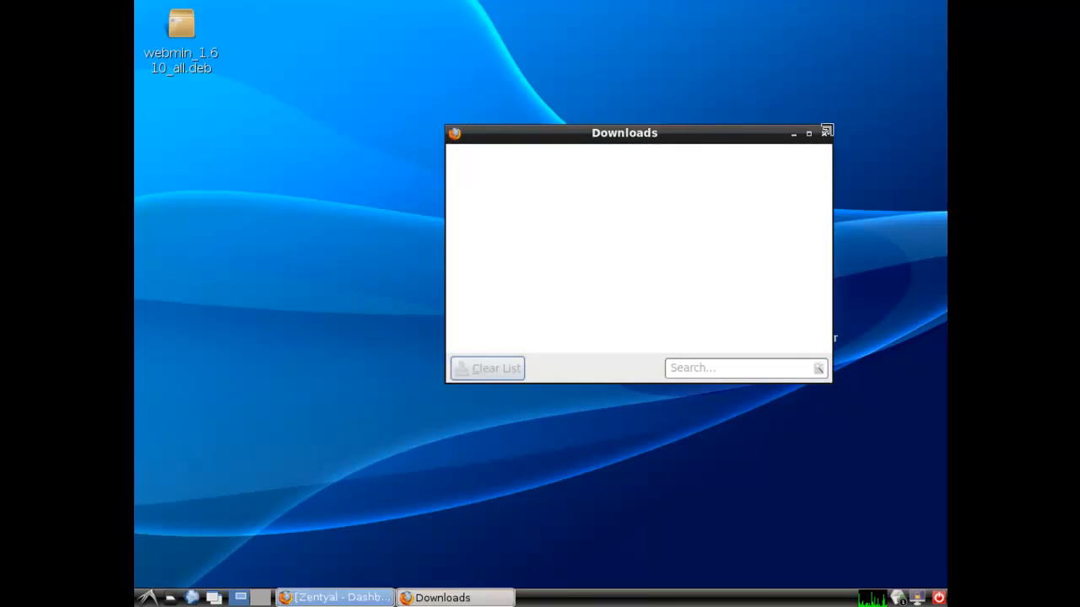
click(825, 134)
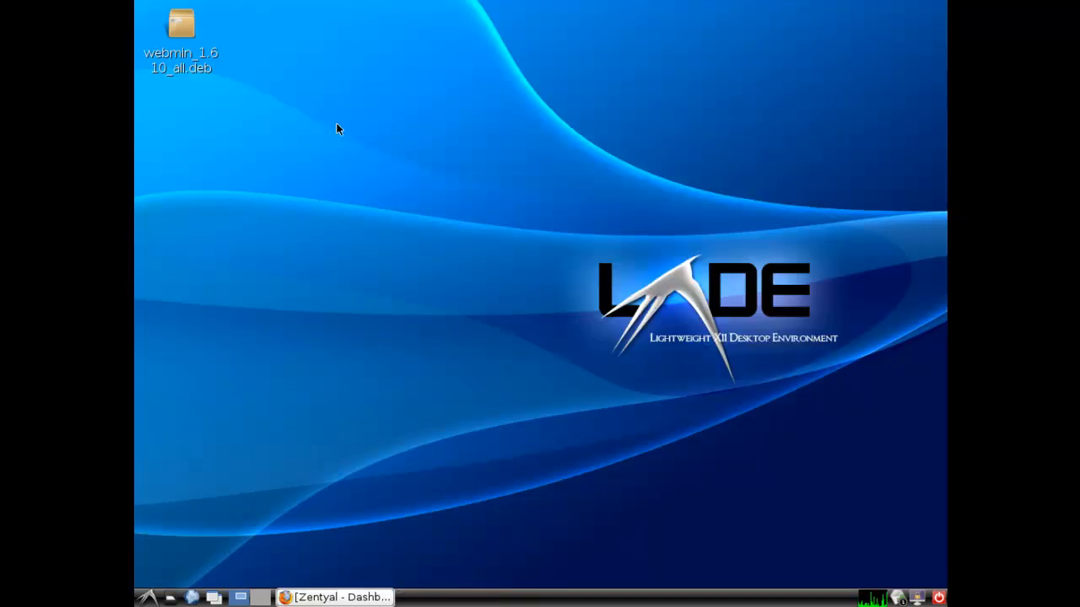
Open webmin_1.610_all.deb with GDebi Package Installer from System Tools
right_click(180, 30)
click(210, 61)
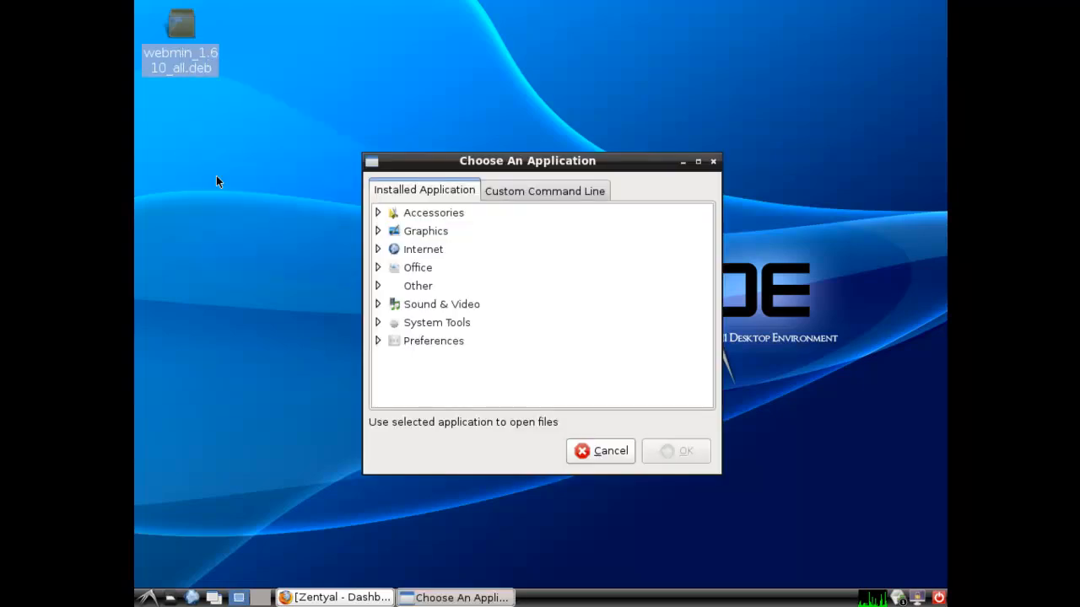
click(377, 322)
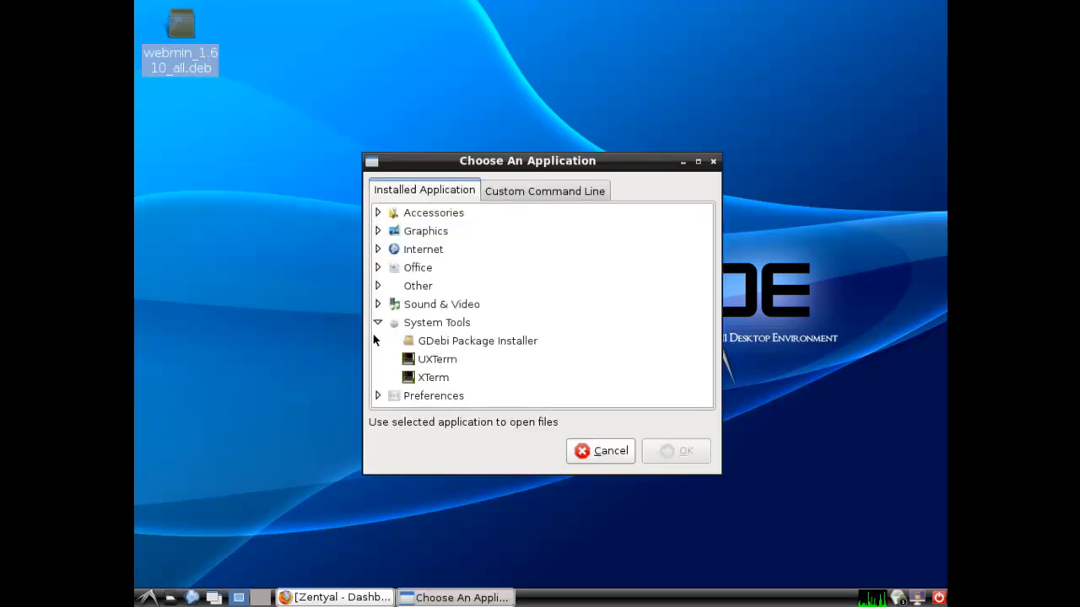
click(462, 342)
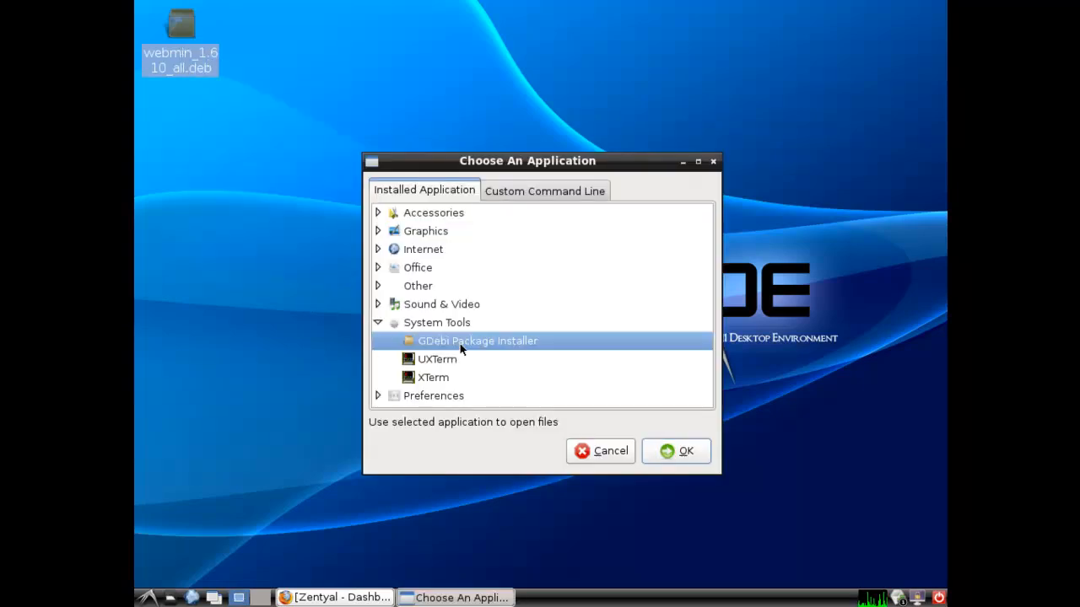
click(684, 449)
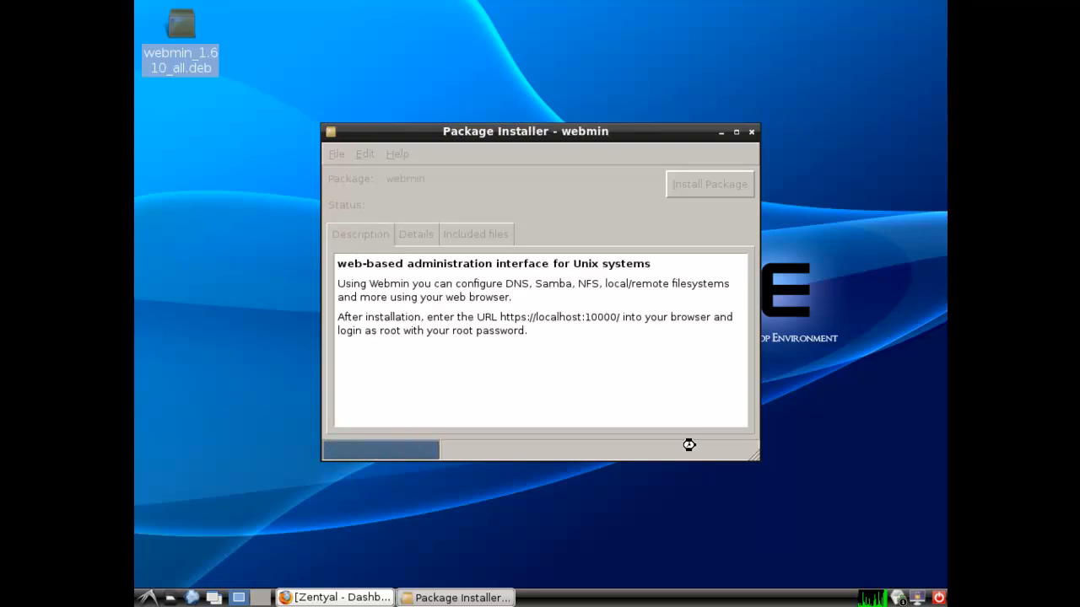
Install the Webmin package, then close GDebi
click(709, 185)
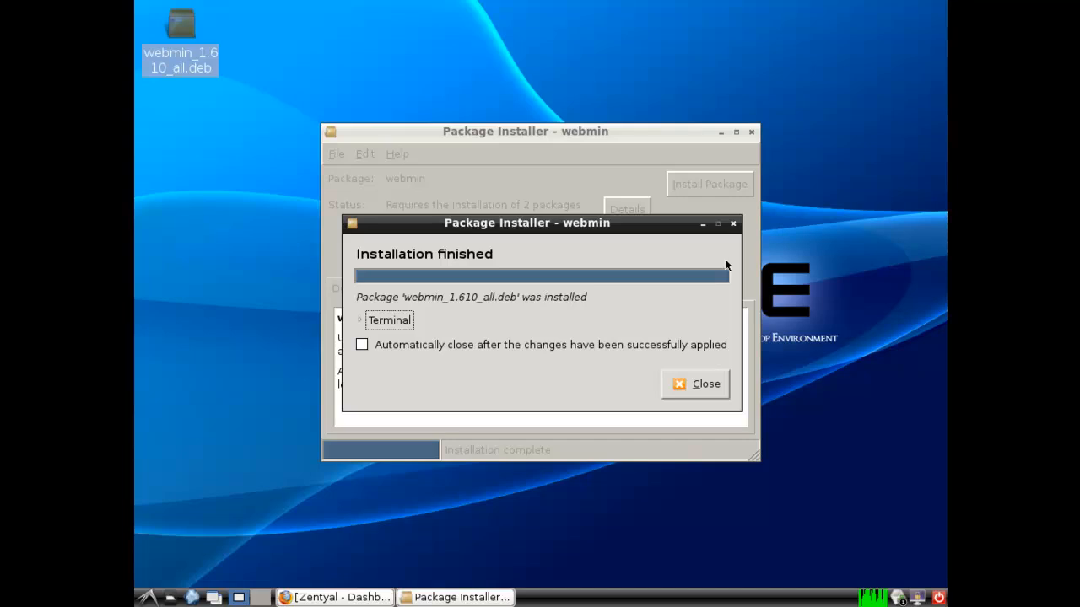
click(701, 386)
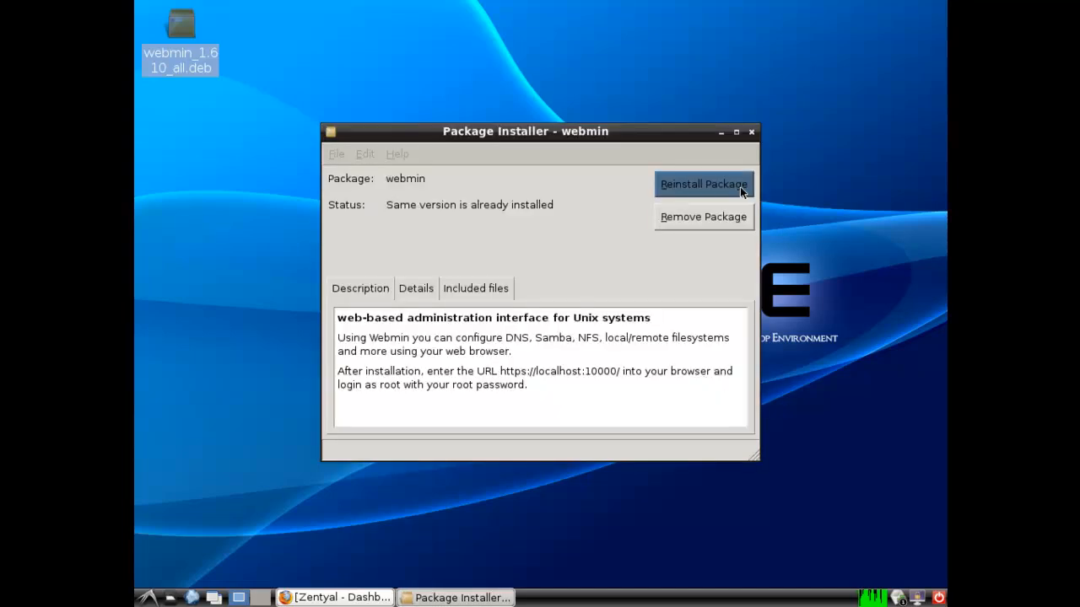
click(752, 131)
click(191, 597)
click(407, 72)
text(http)
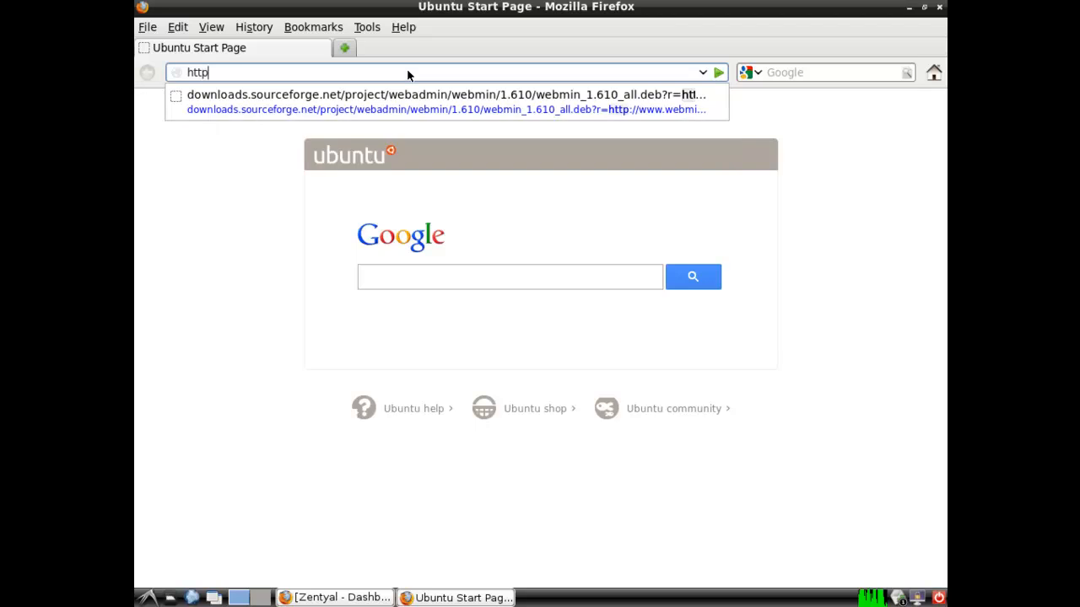
text(s://localhost)
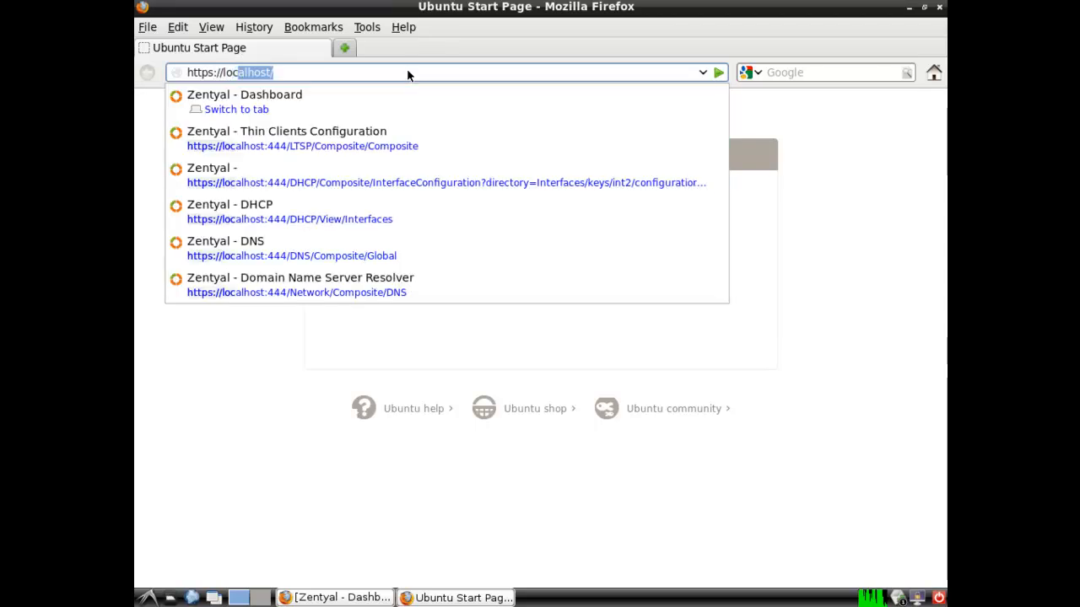
text(:10000)
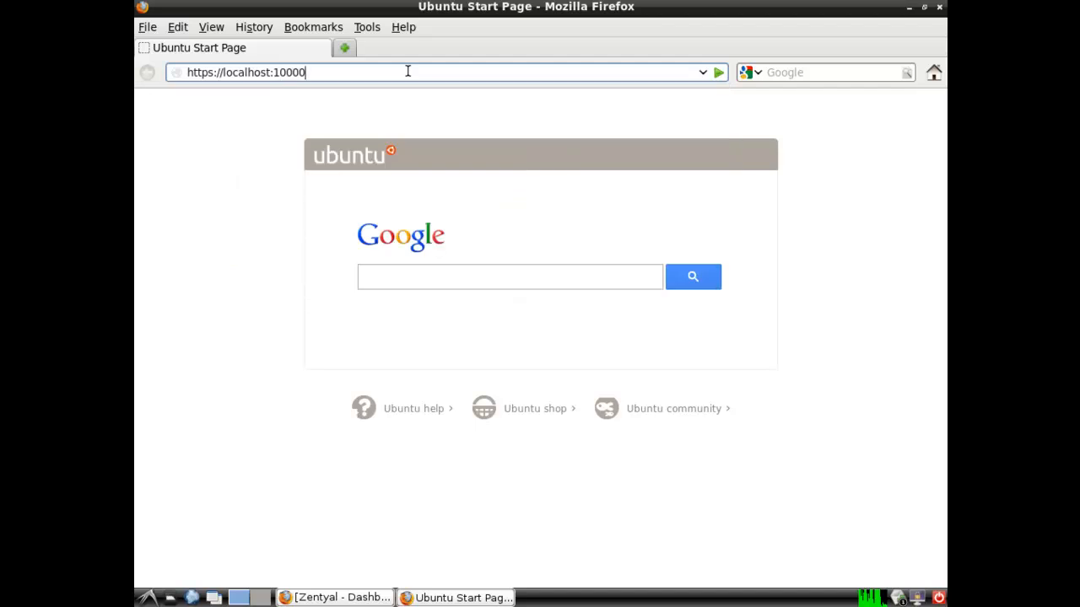
key(Return)
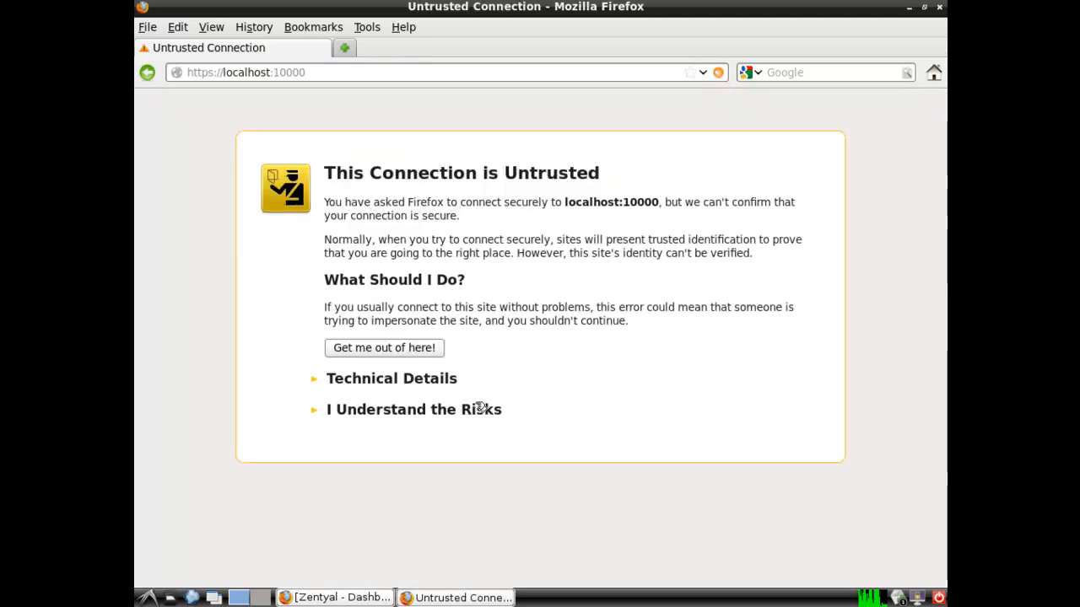
click(479, 408)
click(409, 527)
click(388, 465)
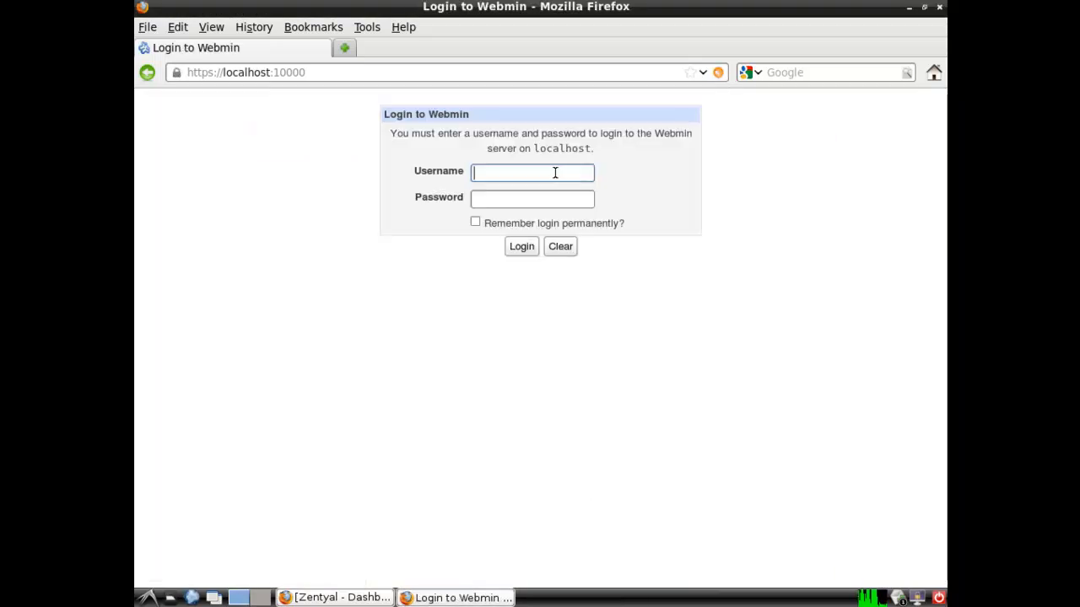
Log in to Webmin with the administrator username and password, declining to remember it
text(root)
key(Tab)
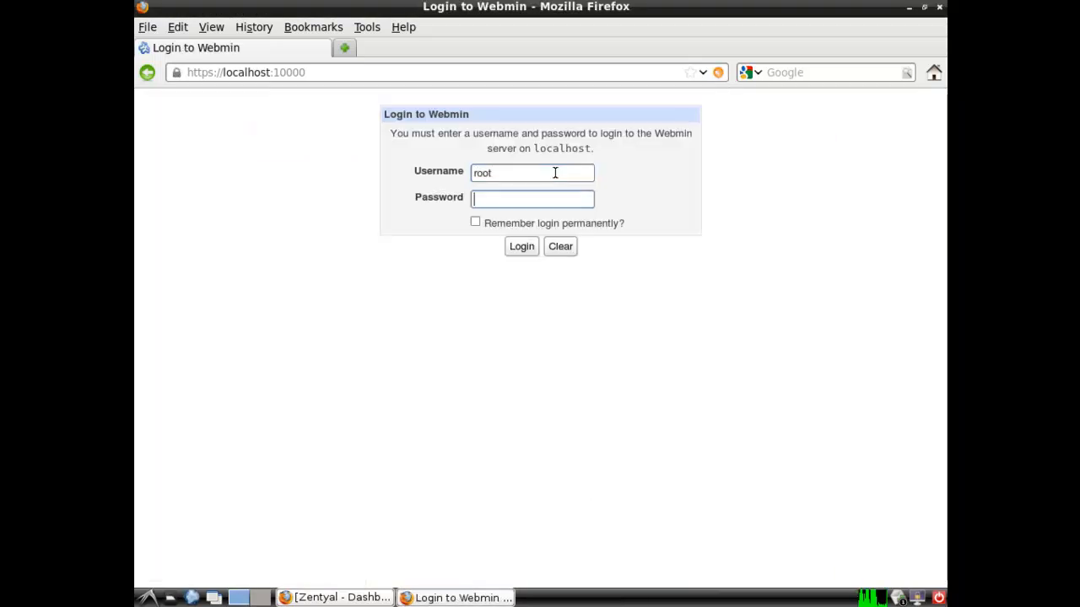
text(pas)
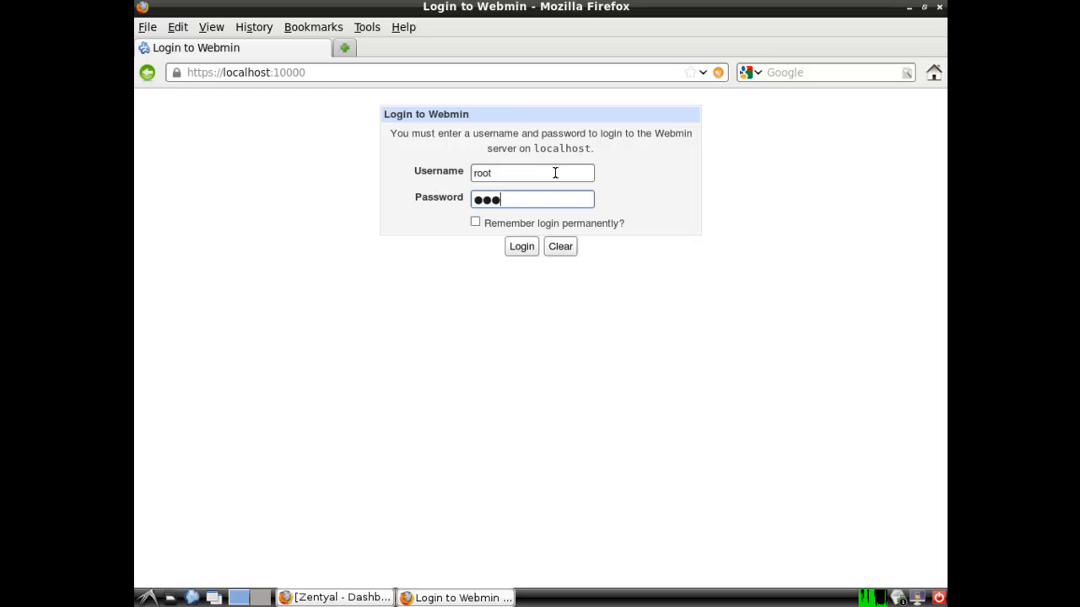
key(BackSpace)
key(BackSpace)
text(passwor)
key(Return)
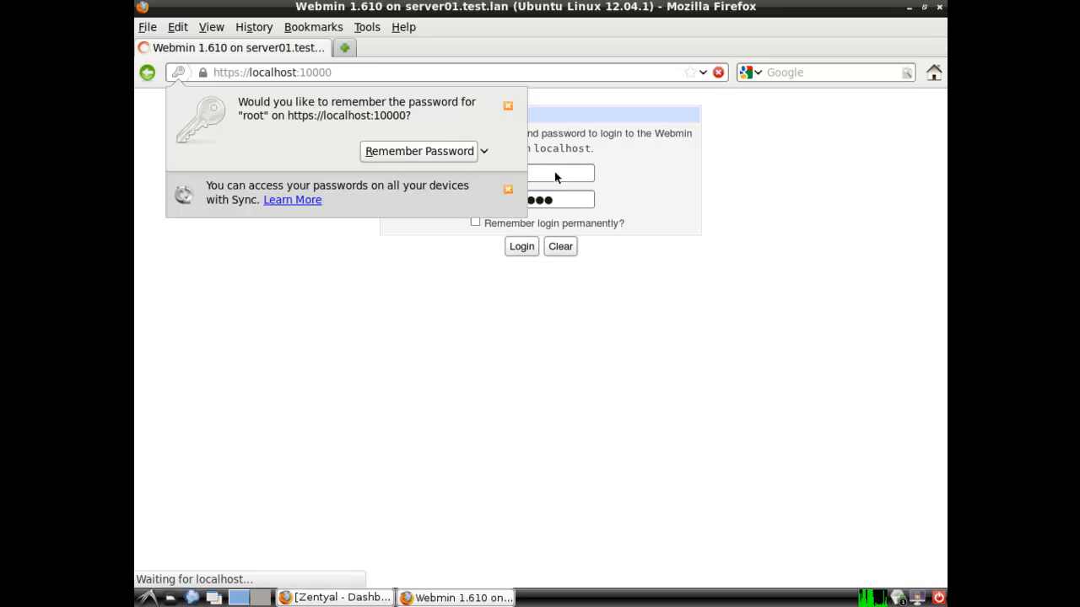
click(508, 106)
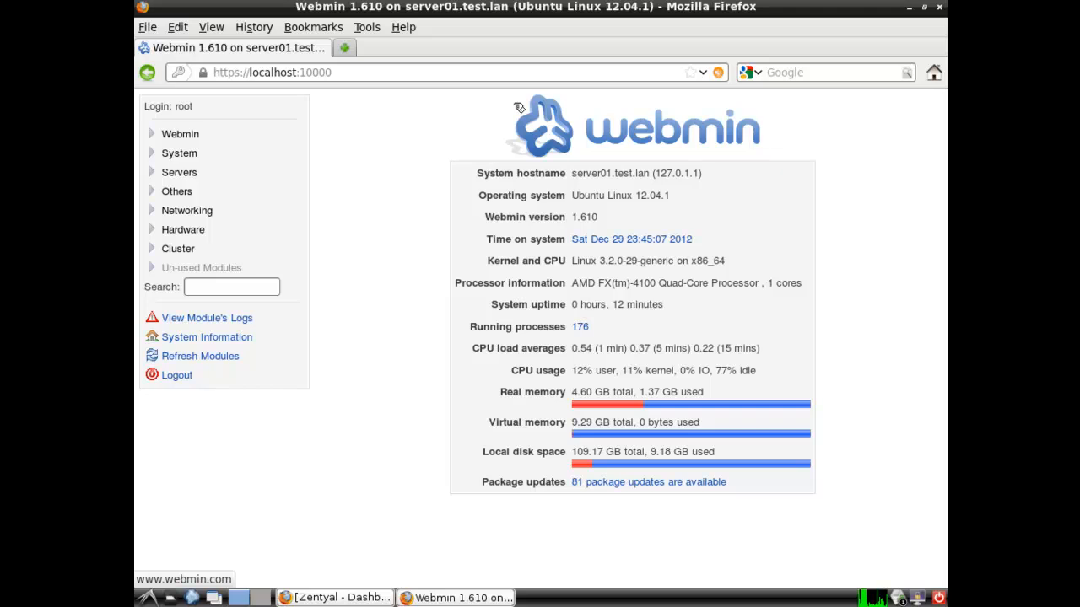
Under Servers, look at LDAP Server and Apache Webserver, then open MySQL Database Server
click(177, 172)
click(199, 253)
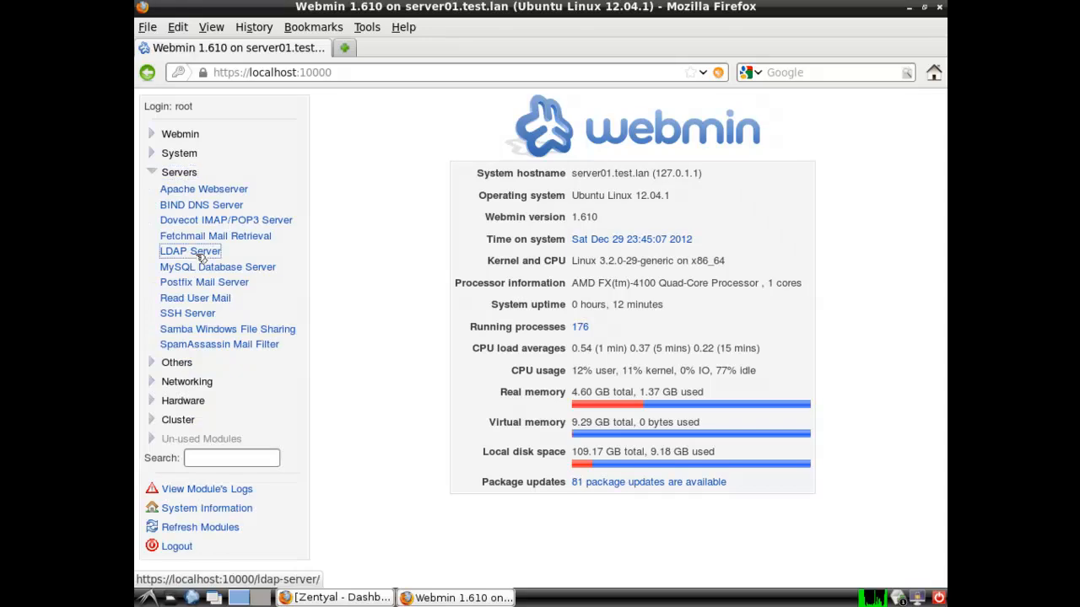
click(391, 158)
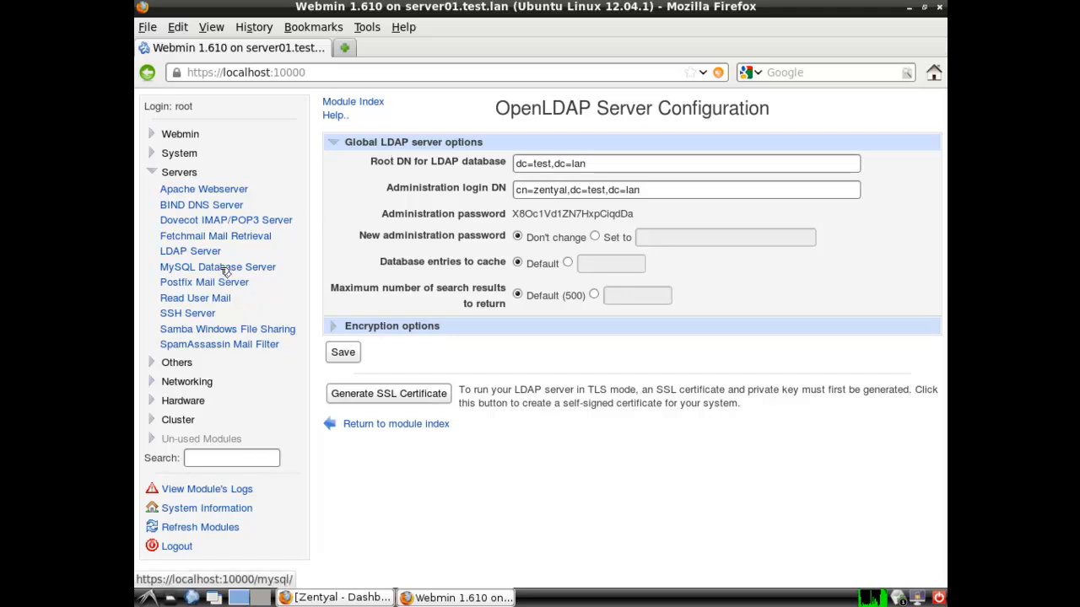
click(228, 190)
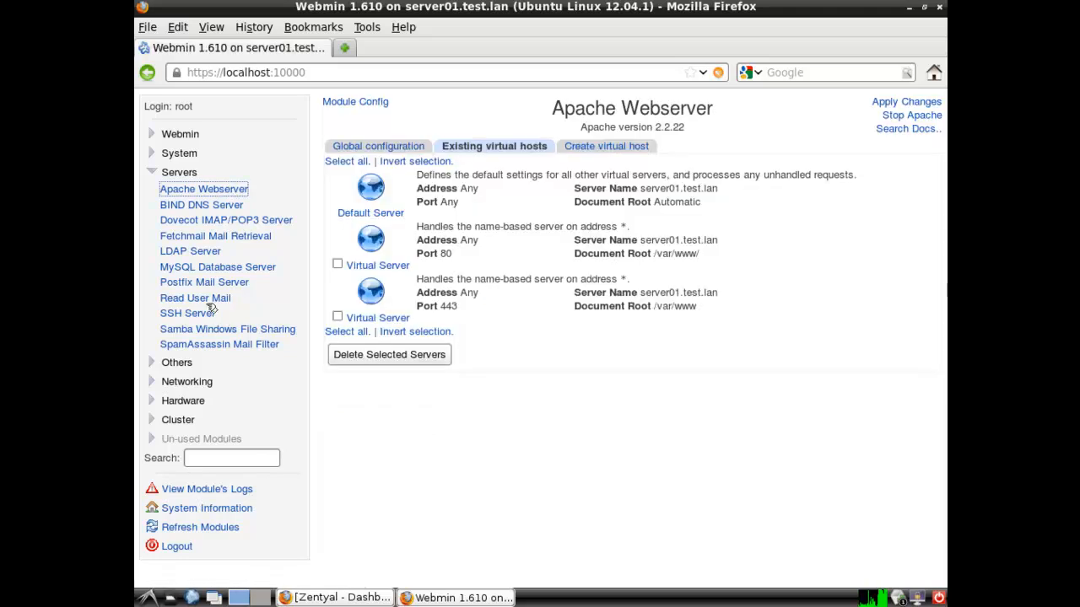
click(216, 269)
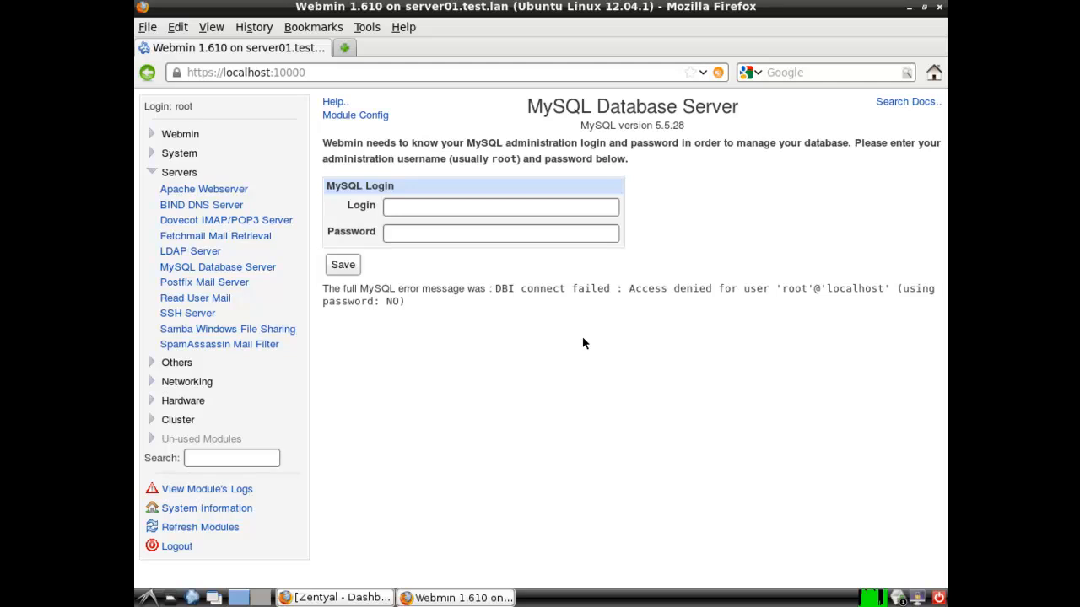
Browse in the file manager to the /etc/mysql folder
click(172, 597)
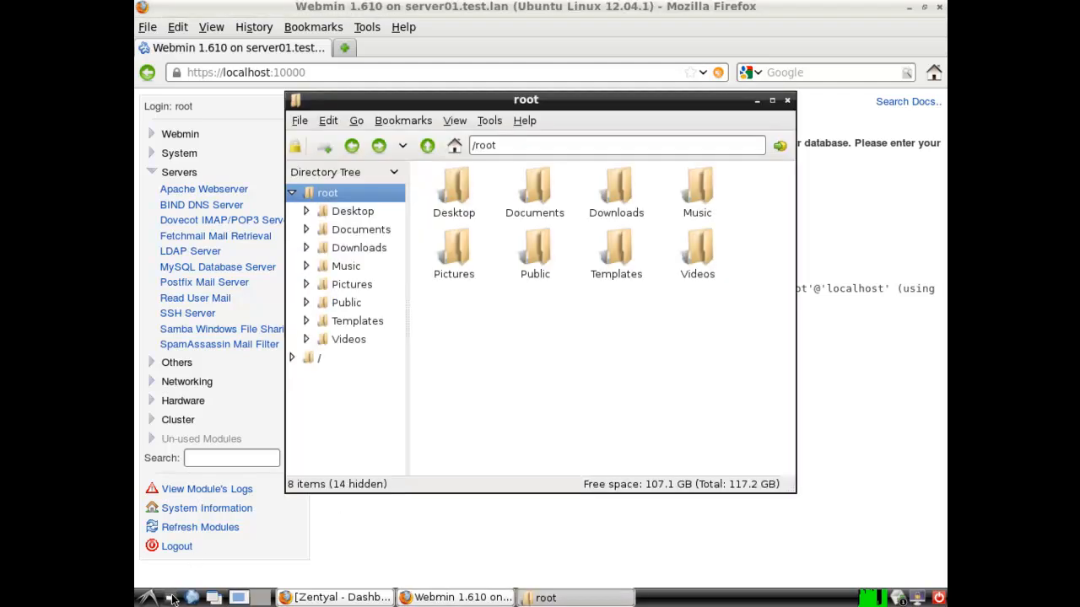
click(316, 359)
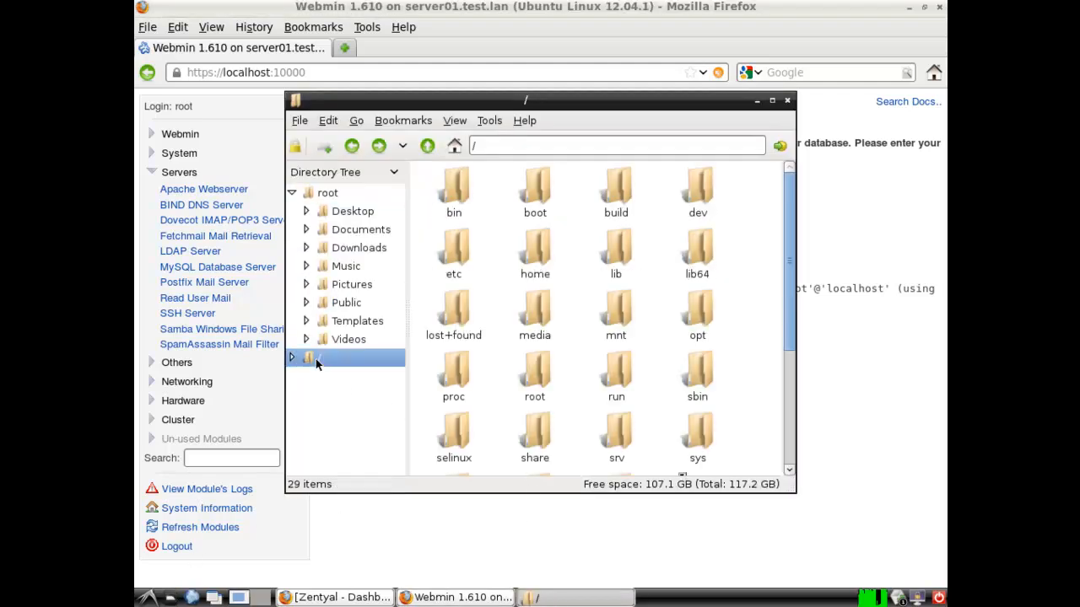
double_click(458, 250)
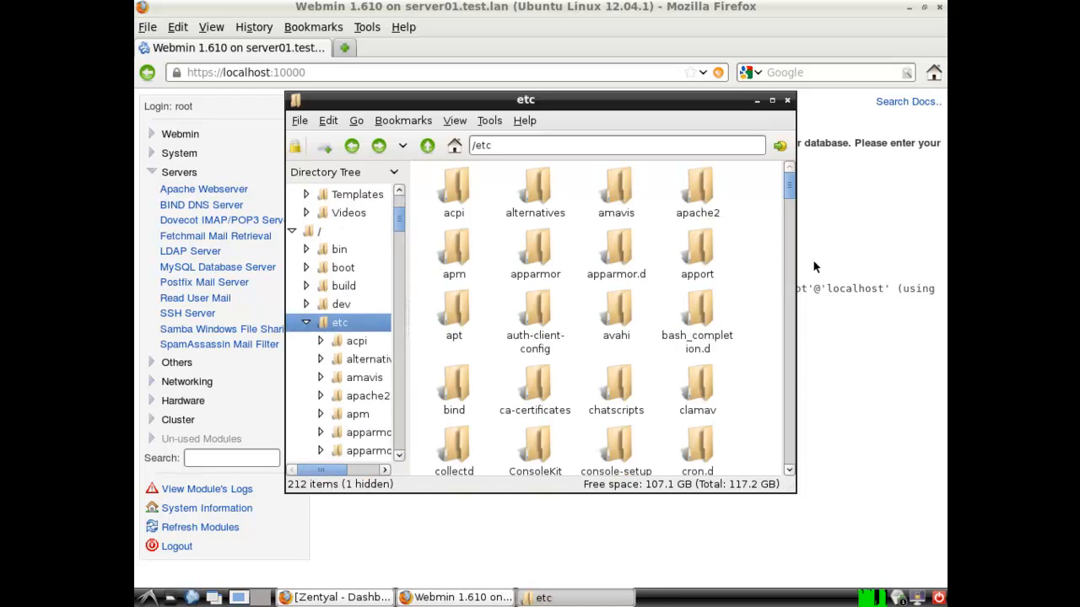
click(701, 253)
text(m)
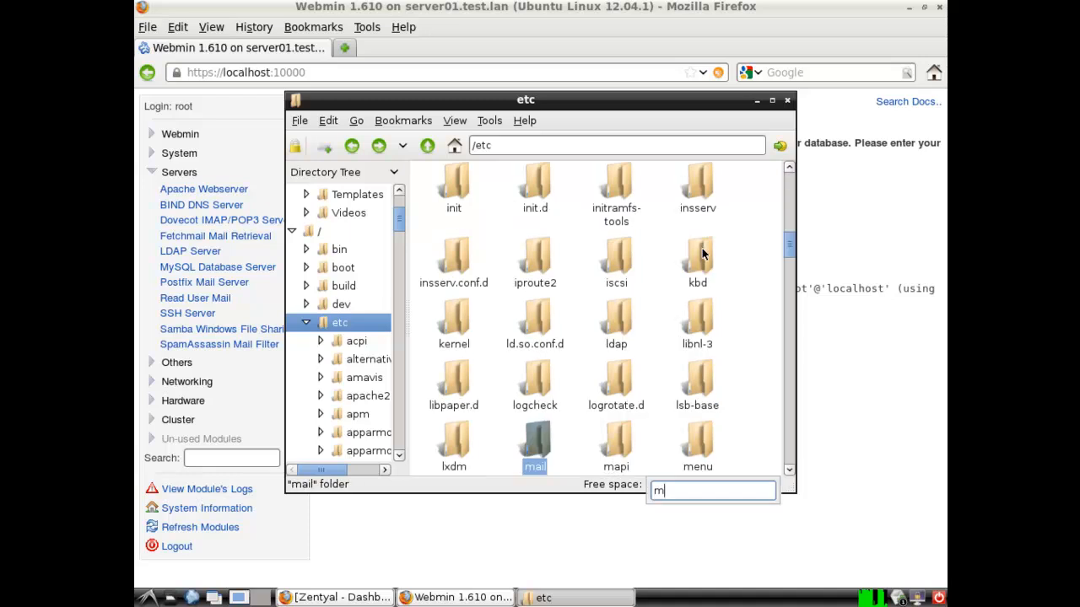
scroll(792, 471, down, 3)
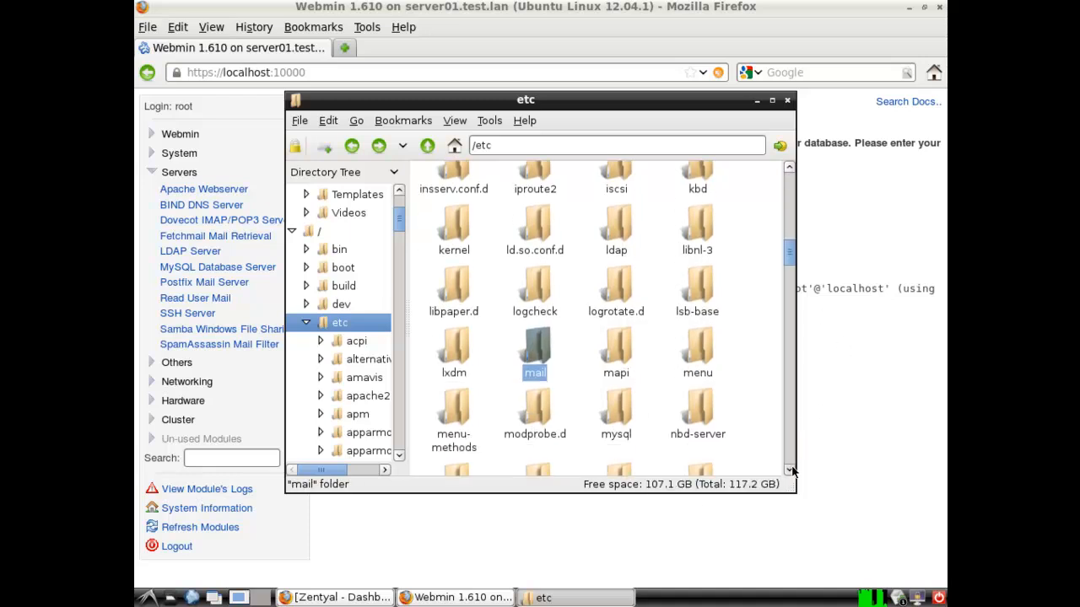
double_click(617, 379)
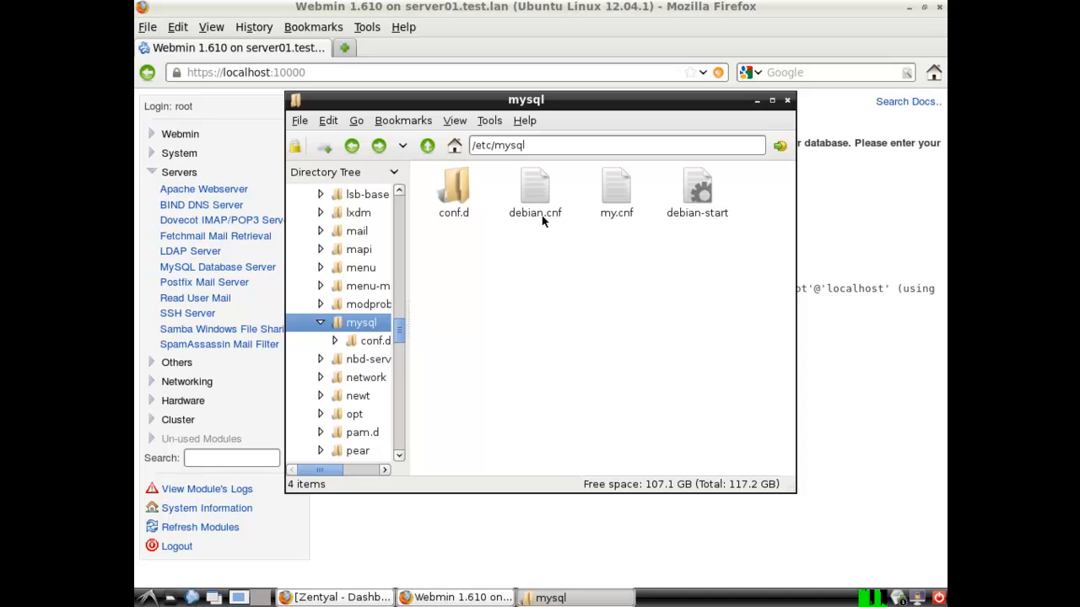
Open debian.cnf in the Leafpad text editor from the Accessories applications
right_click(529, 189)
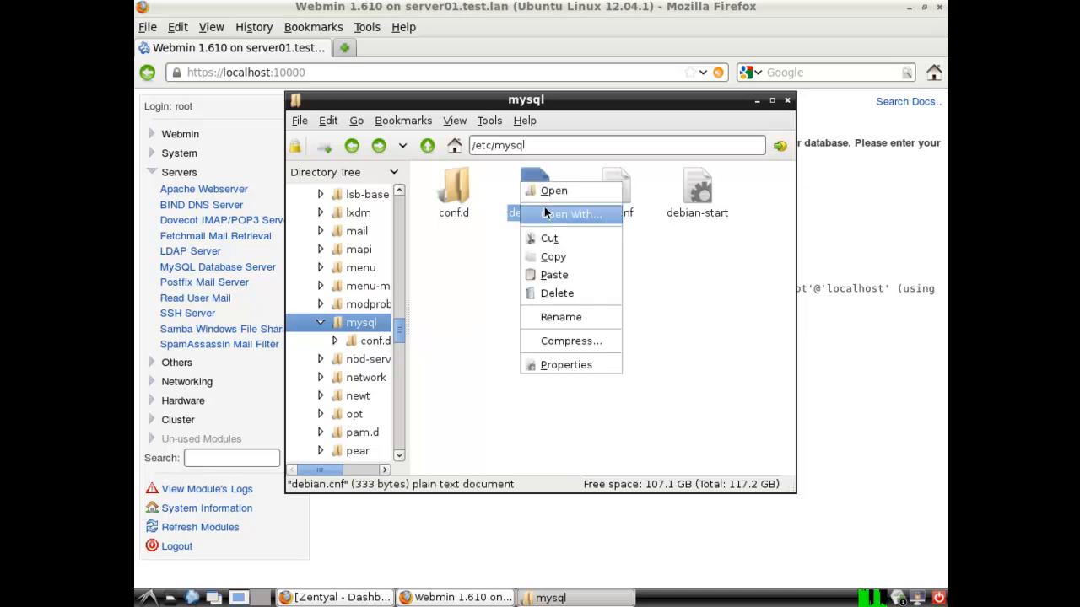
click(545, 214)
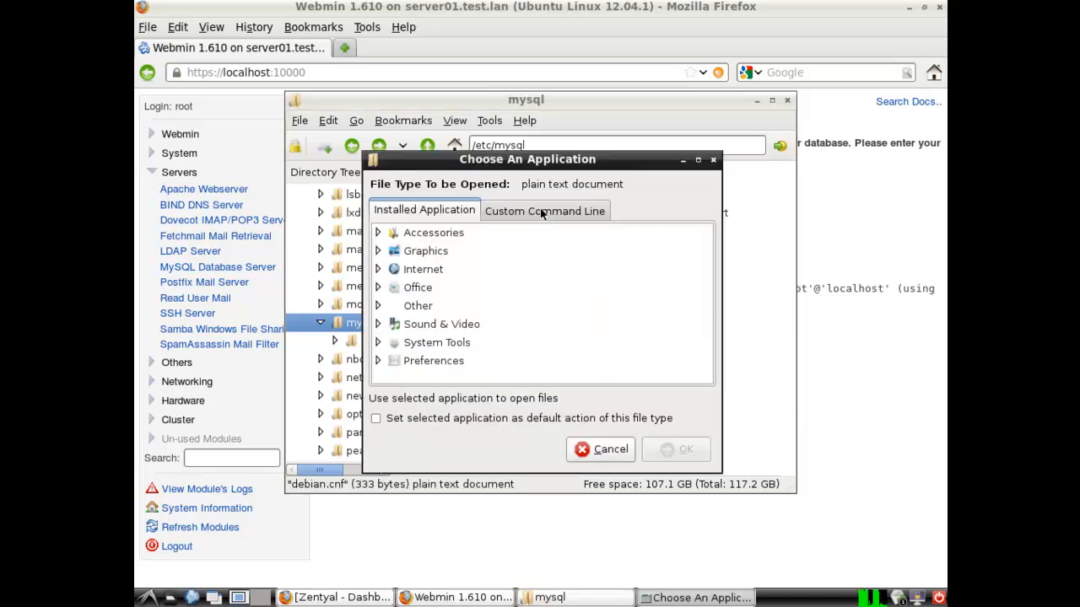
click(377, 234)
click(456, 309)
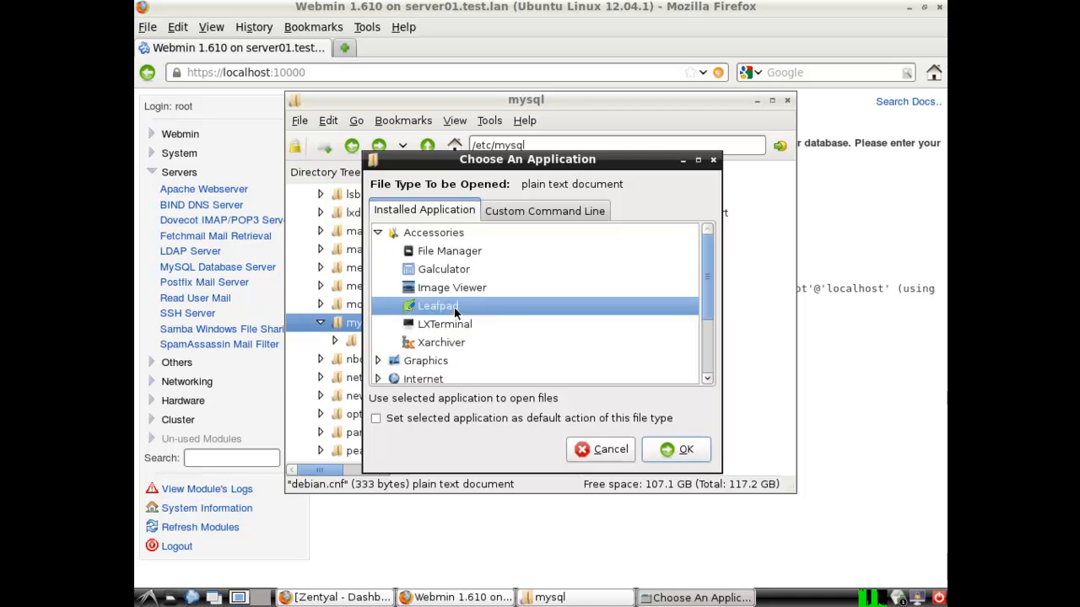
click(697, 453)
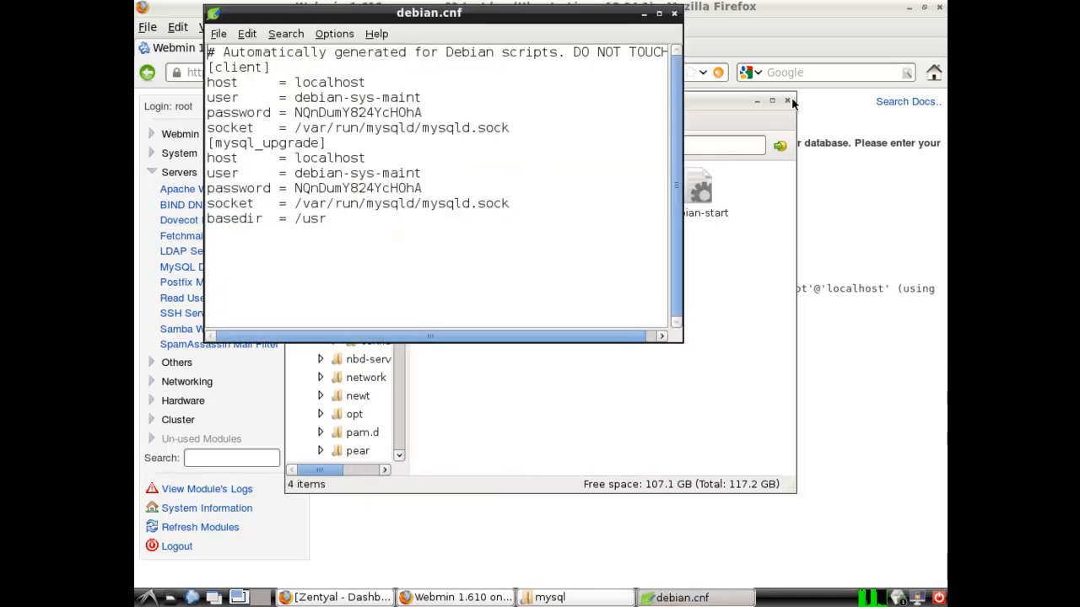
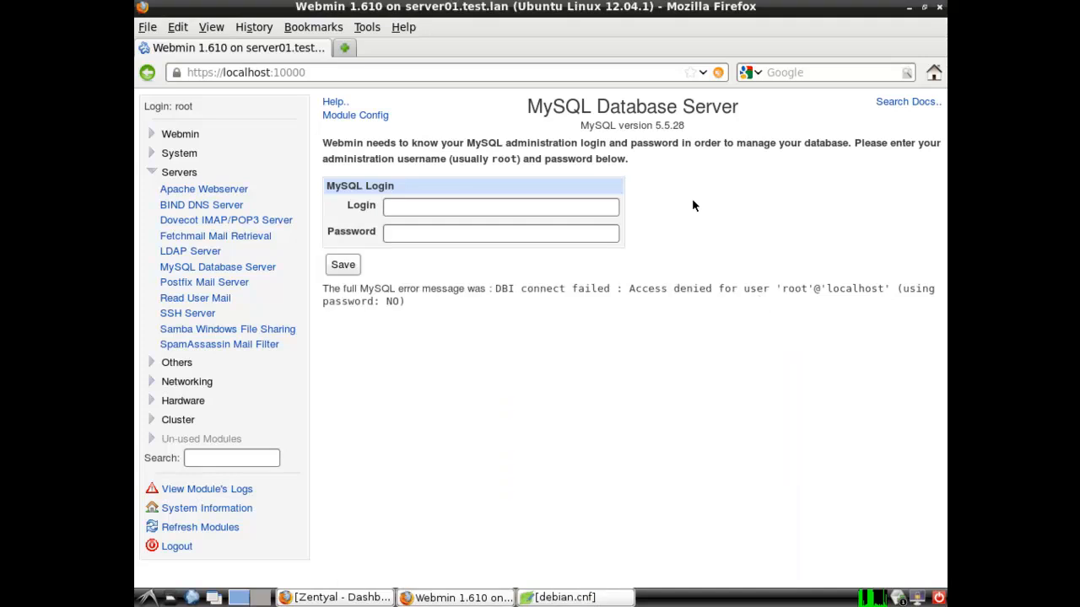
Attempt a MySQL login as root with its password, then return to the login form after it fails
click(424, 205)
text(root)
key(Tab)
text(**********)
key(Return)
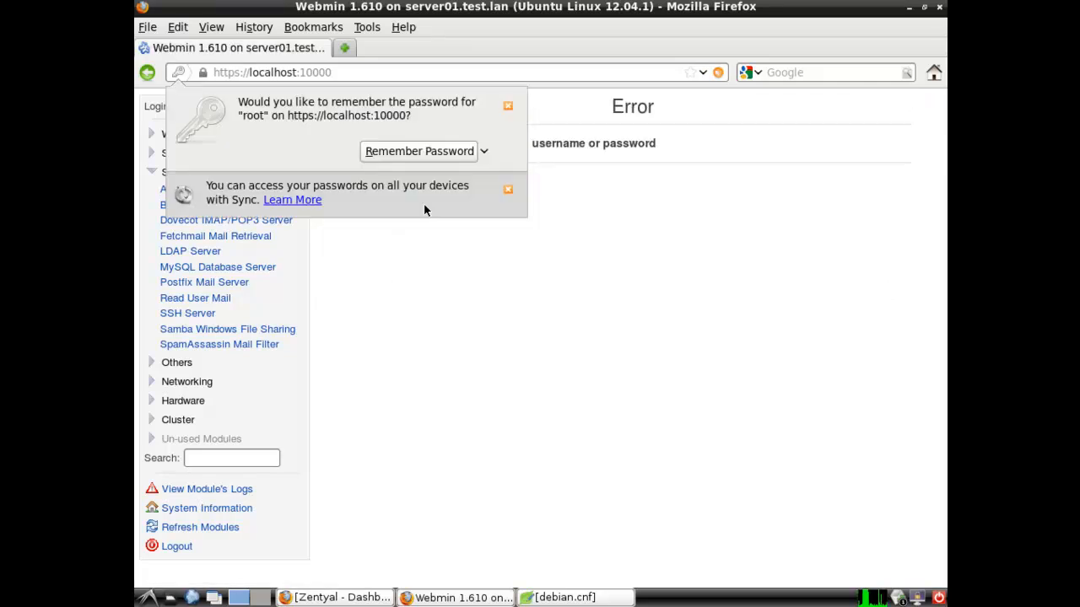
click(507, 107)
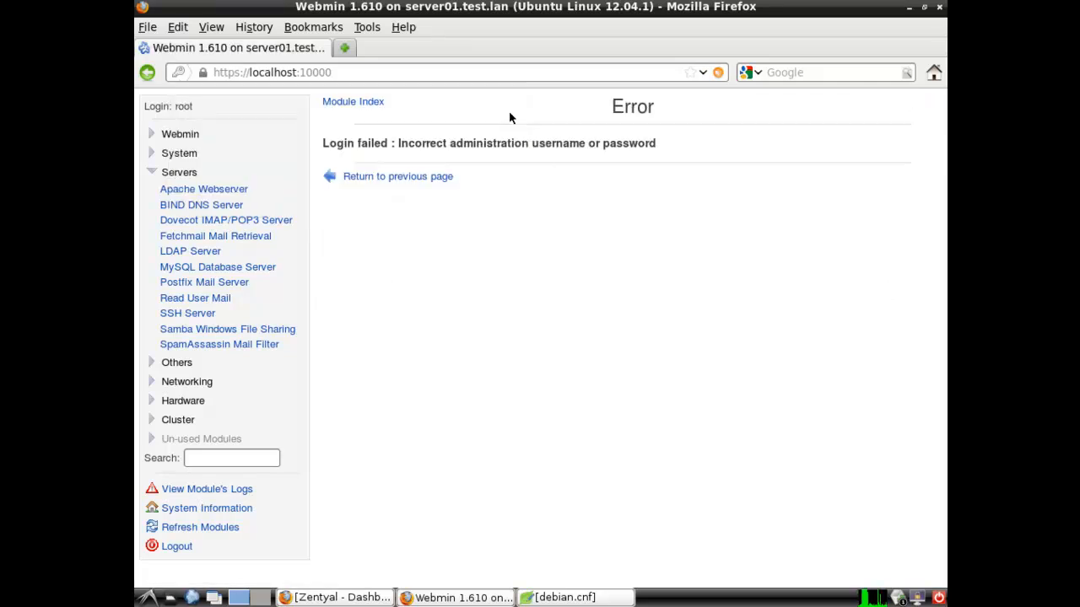
click(364, 183)
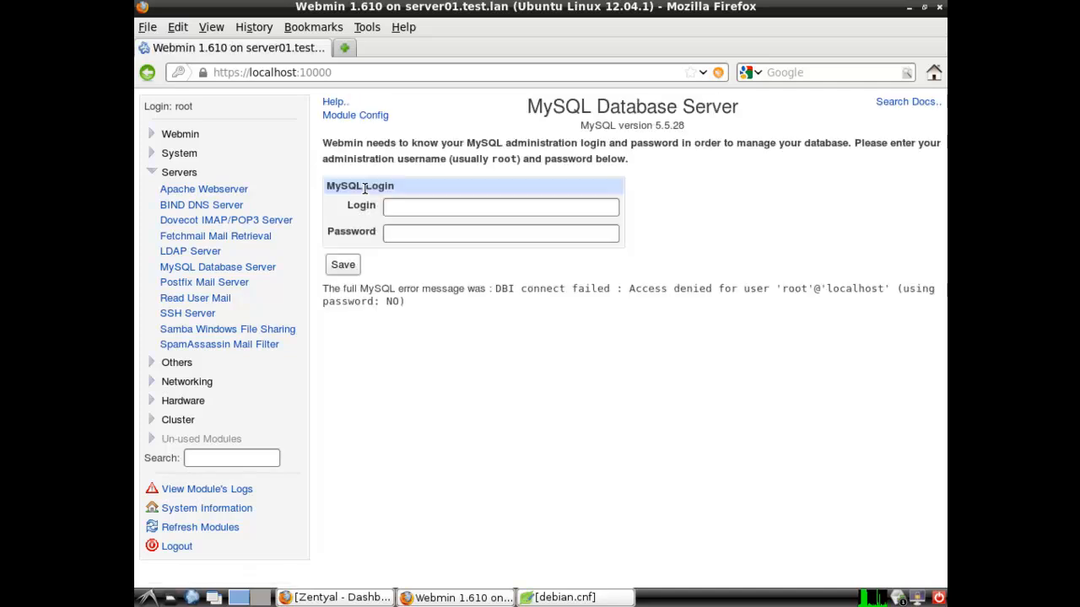
Copy the debian-sys-maint user name from debian.cnf and paste it into the Login field
click(561, 597)
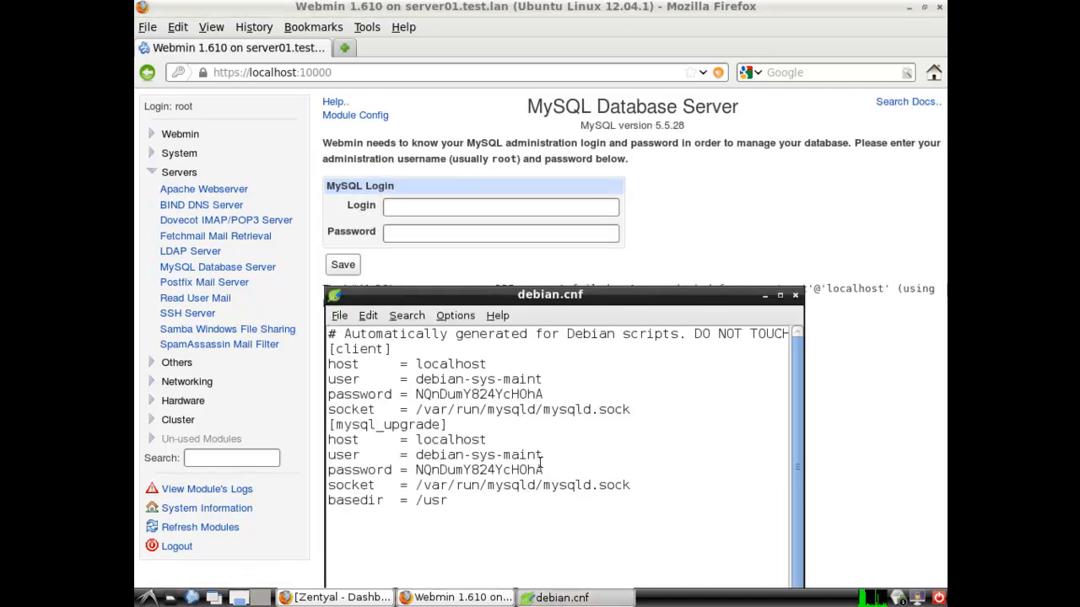
drag(543, 455, 414, 455)
right_click(416, 455)
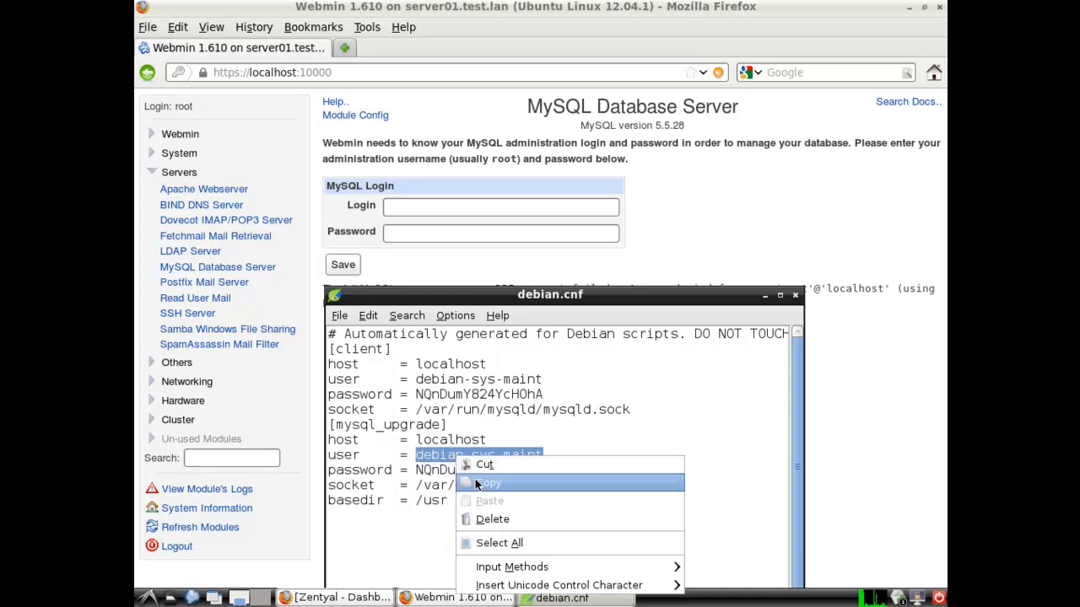
click(477, 482)
click(447, 207)
right_click(449, 207)
click(463, 278)
click(557, 597)
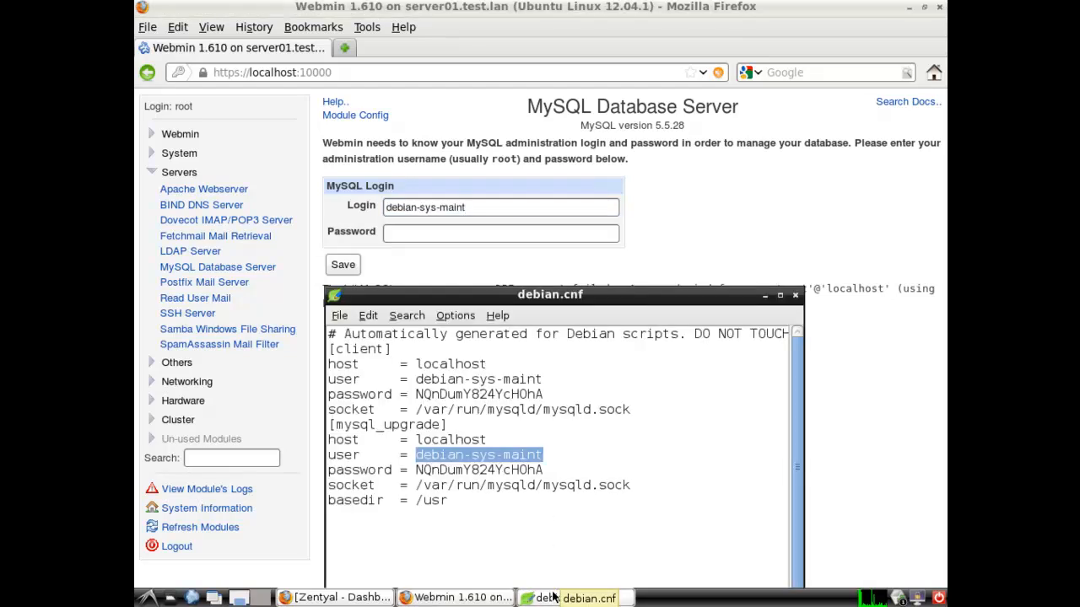
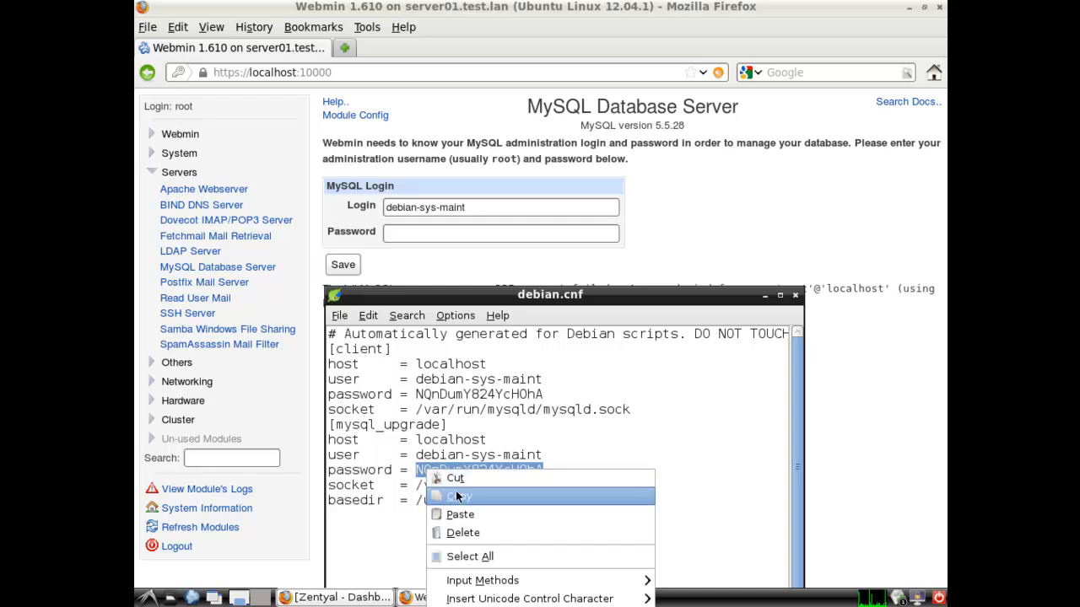
Paste the debian.cnf maintenance password into the MySQL Password field and log in
click(456, 496)
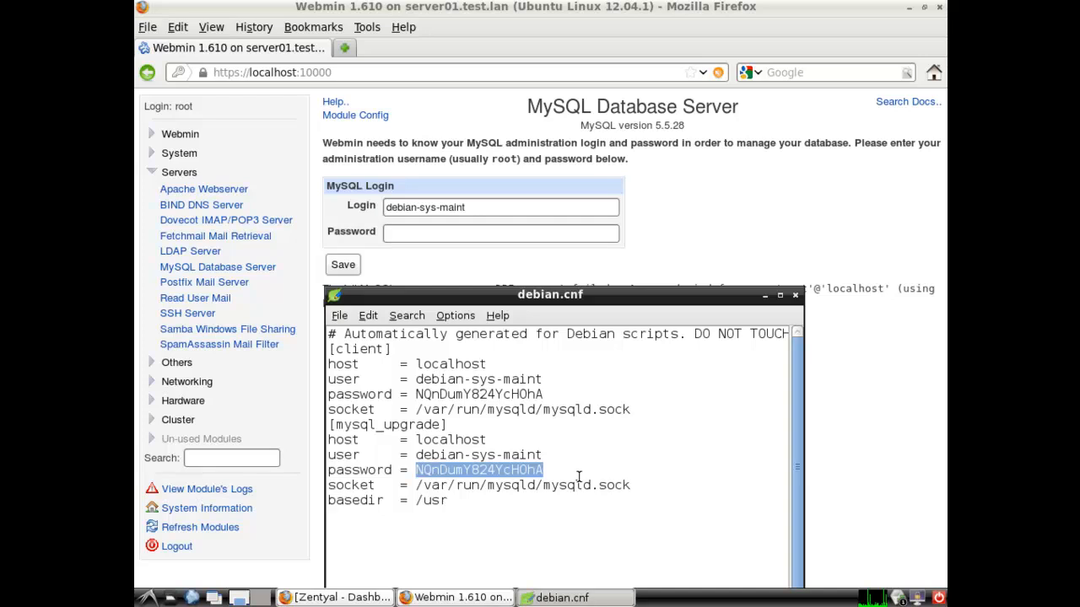
click(525, 235)
right_click(526, 235)
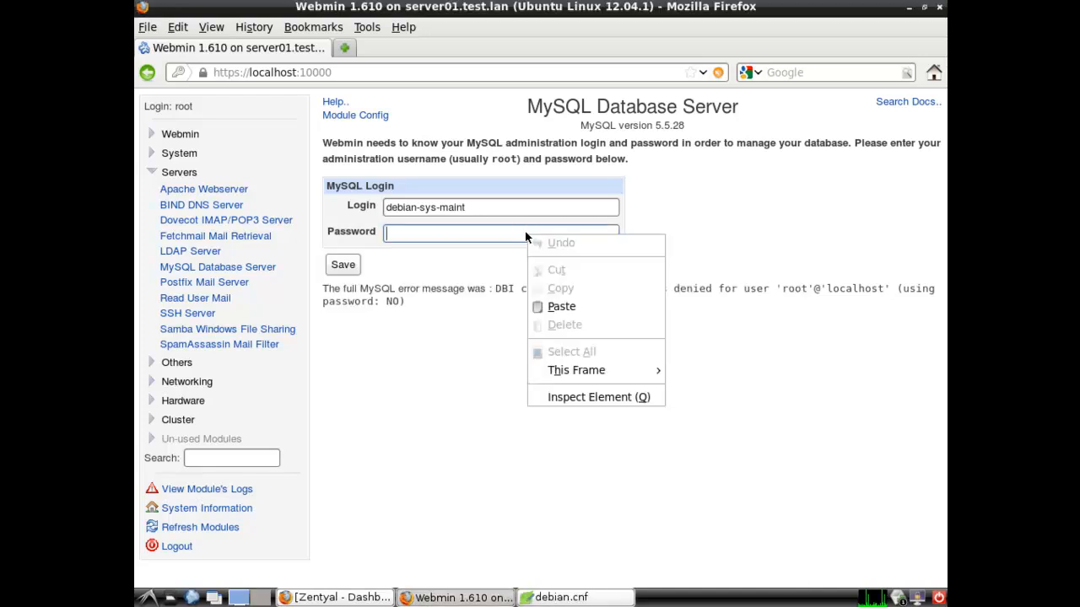
click(553, 306)
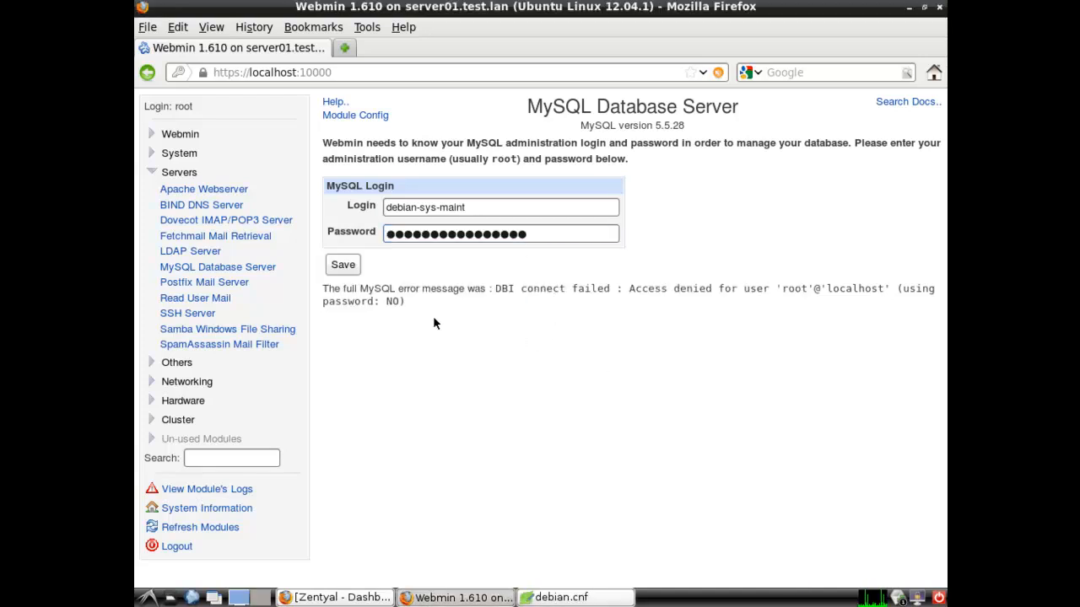
click(345, 267)
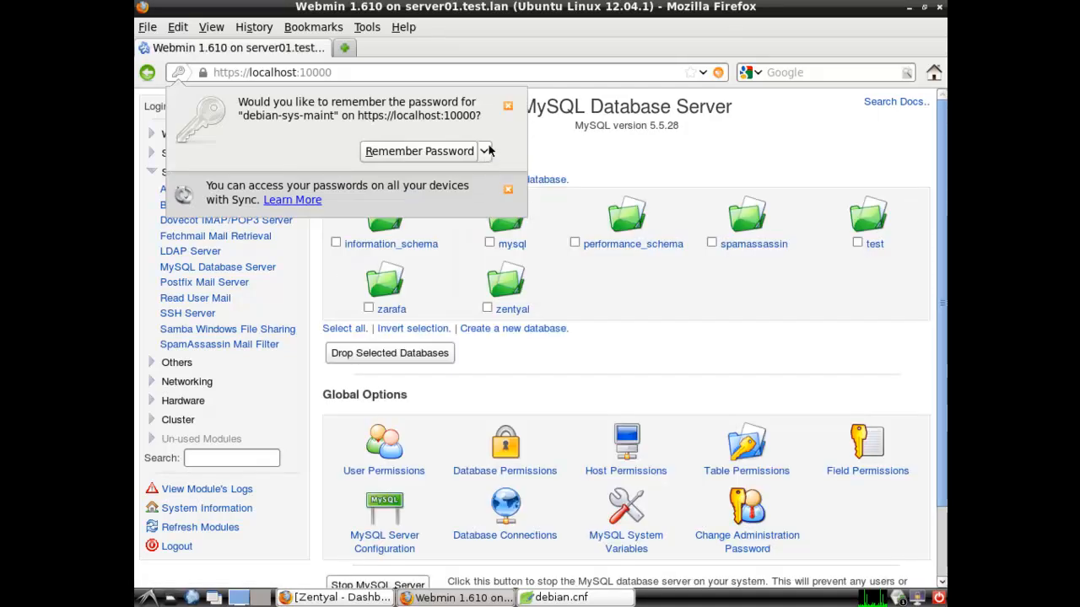
Log out of Webmin and log back in as root with its password
click(508, 108)
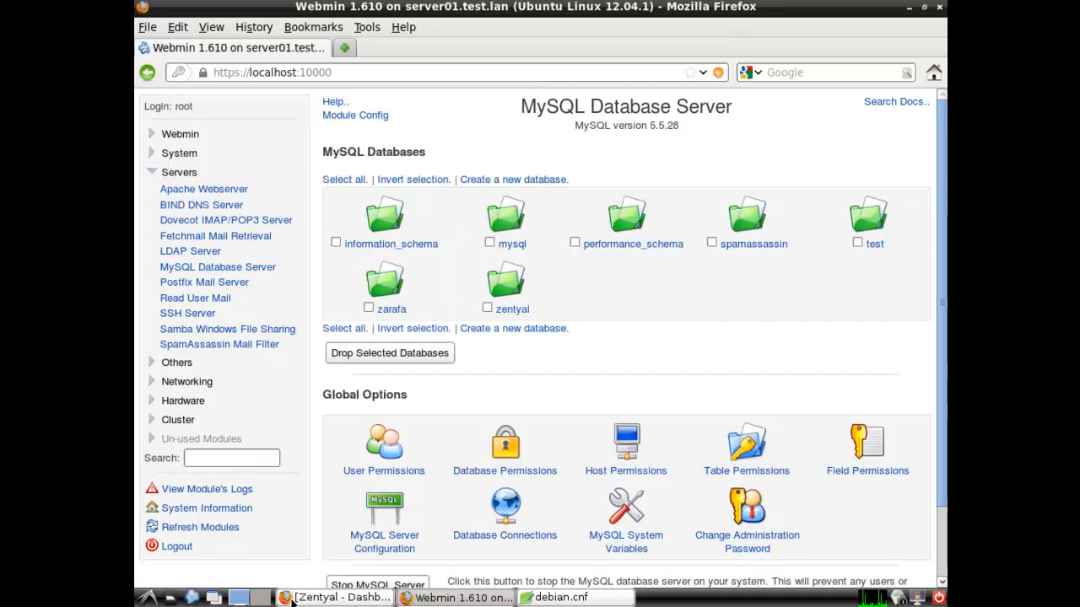
click(176, 546)
click(506, 200)
click(484, 218)
click(489, 227)
text(*********)
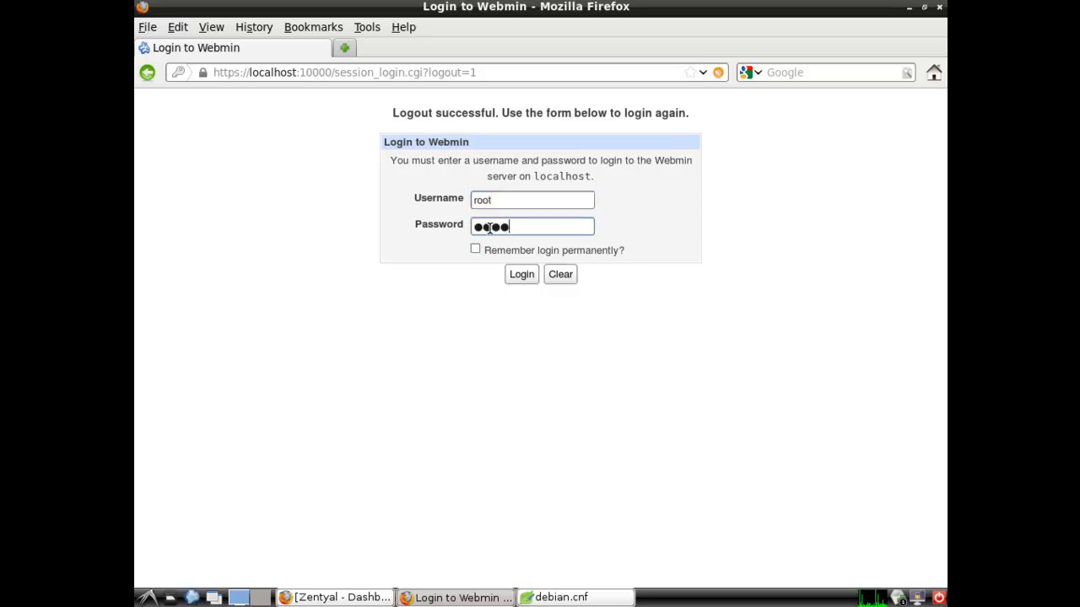
text(*)
key(Return)
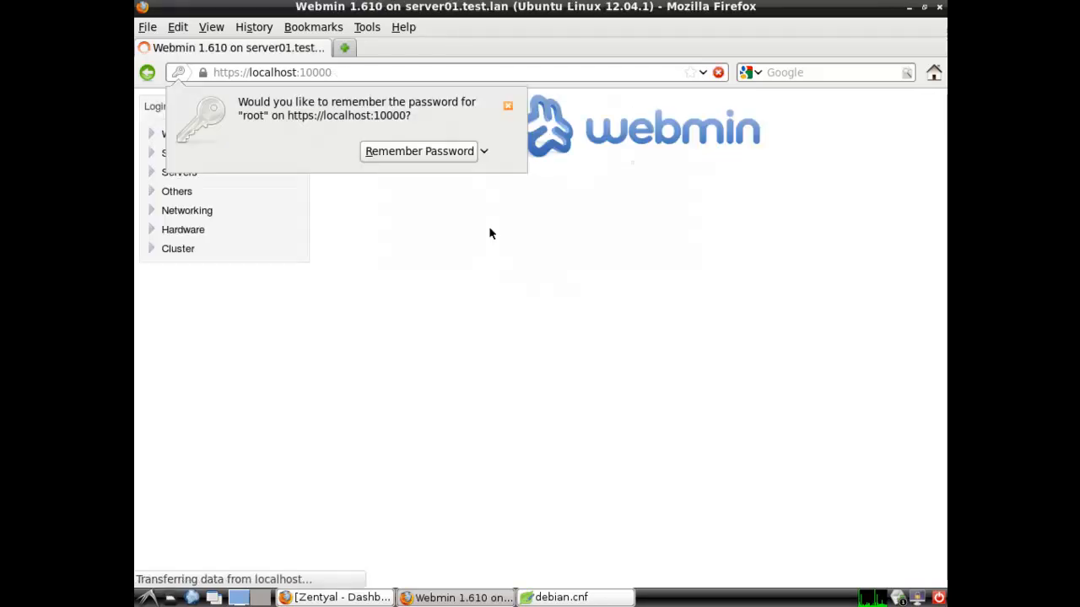
Open the MySQL Database Server module under Servers to view its database list
click(507, 108)
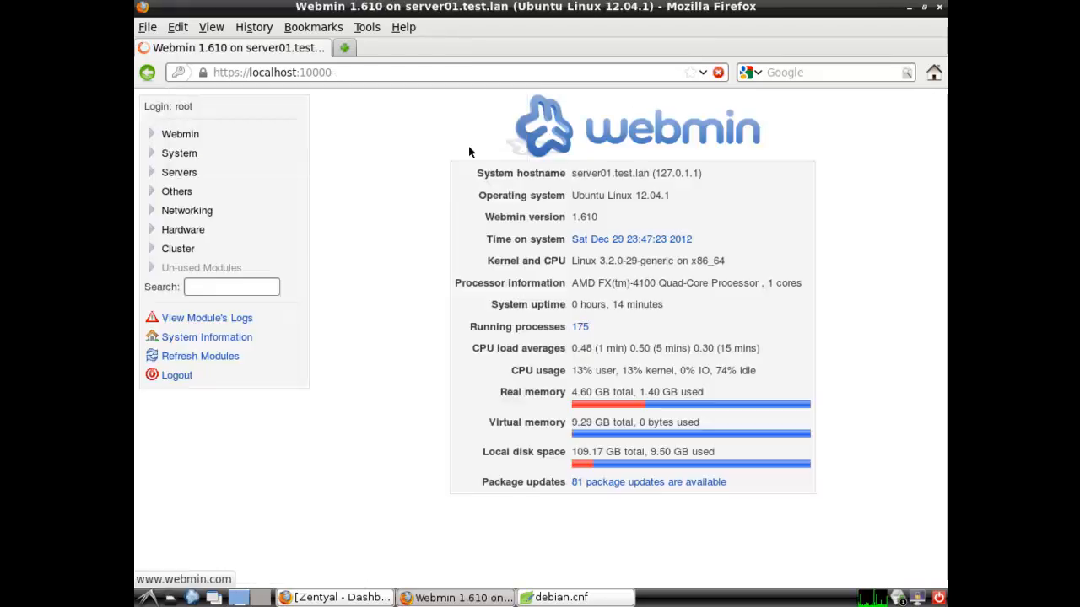
click(186, 173)
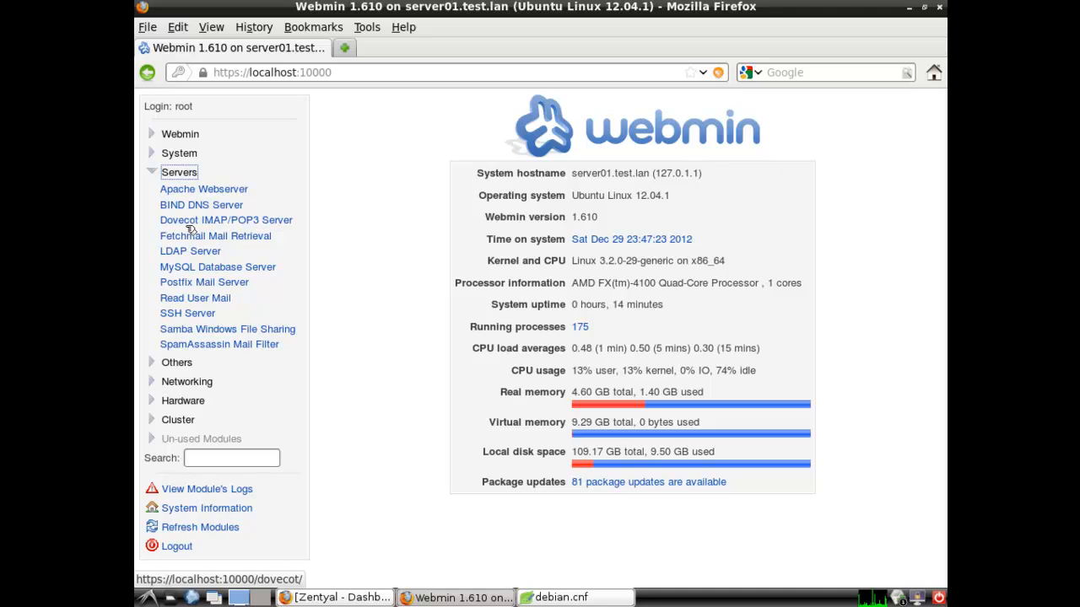
click(191, 270)
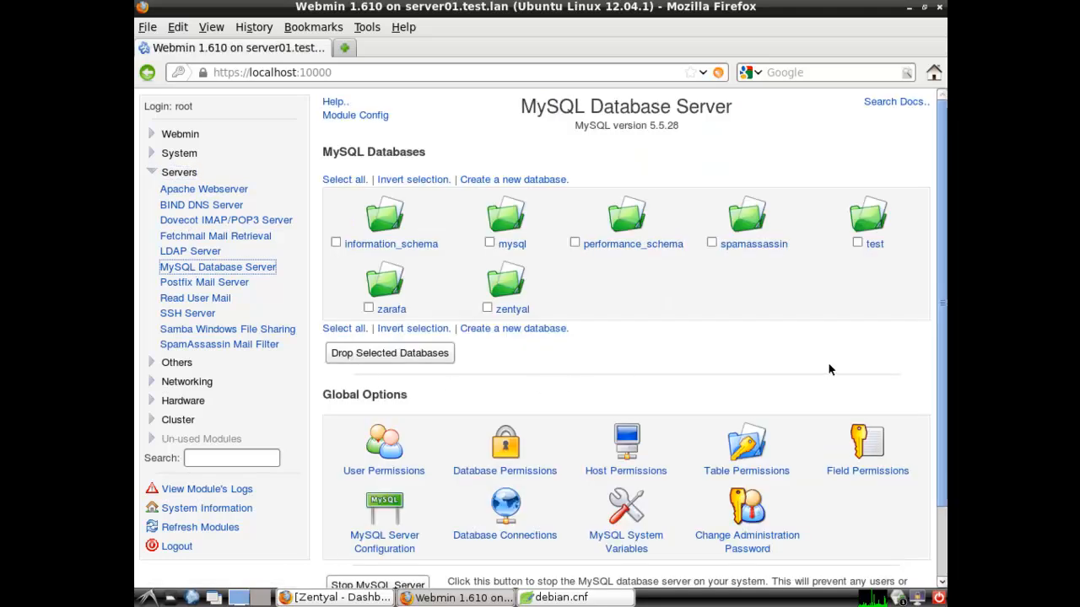
scroll(945, 308, down, 1)
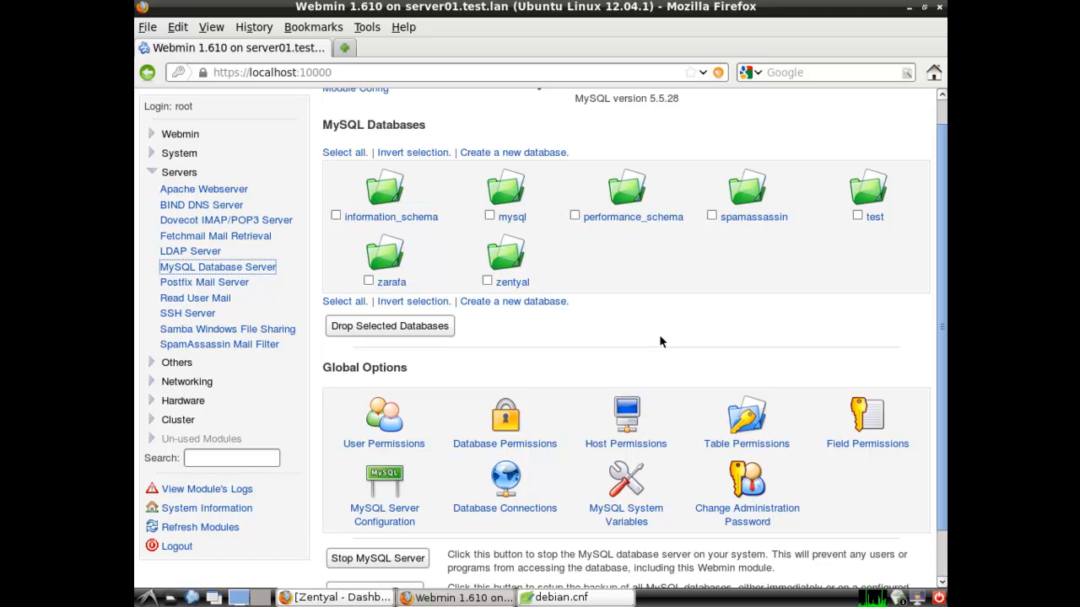
Change the MySQL listening address from 127.0.0.1 to Any and save the configuration
click(406, 523)
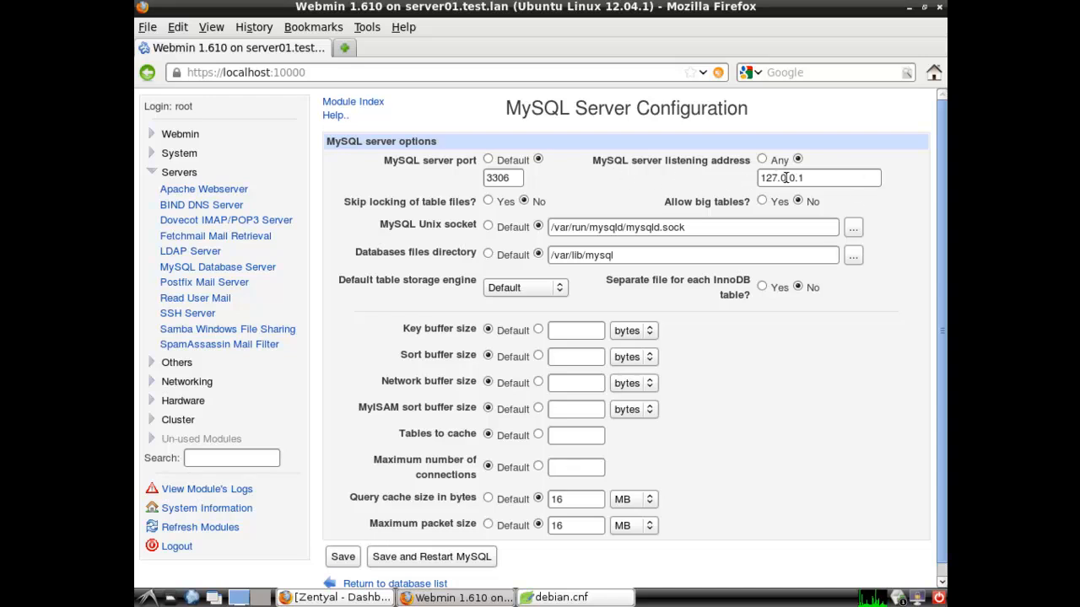
drag(810, 177, 703, 178)
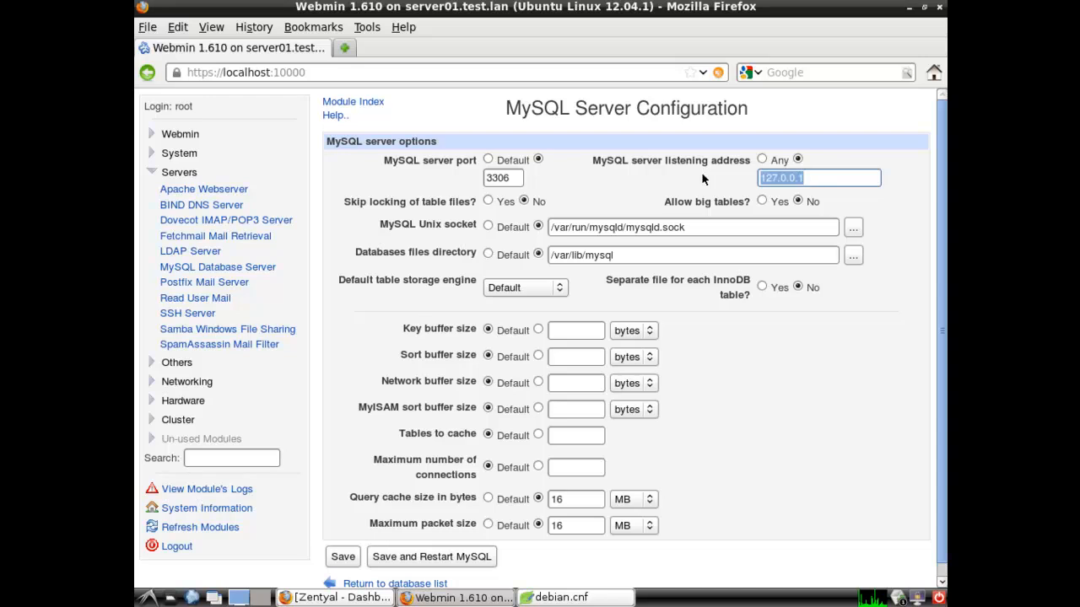
key(BackSpace)
click(762, 160)
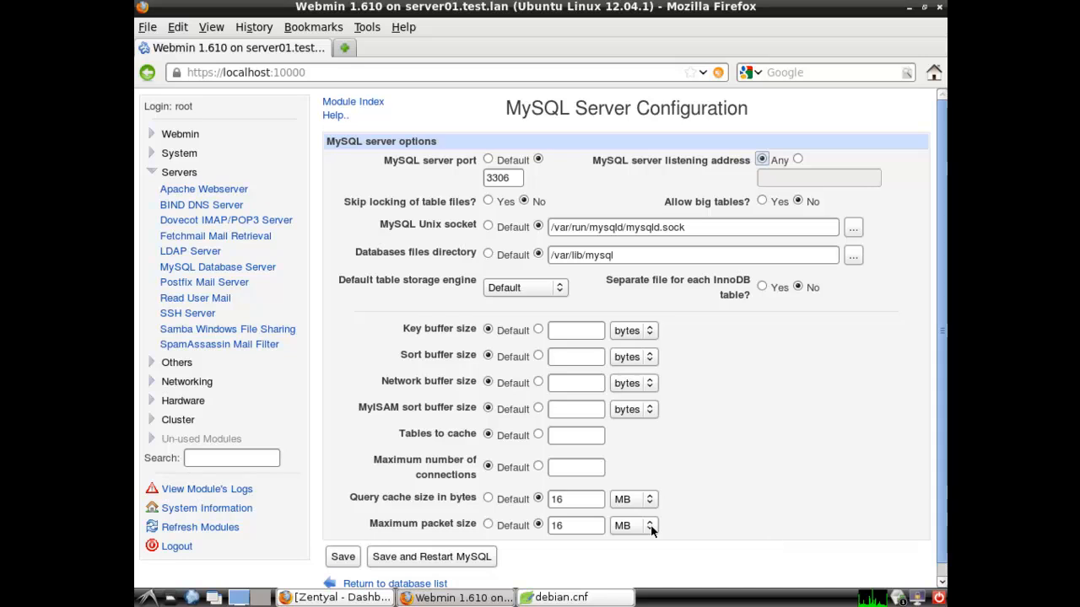
click(342, 560)
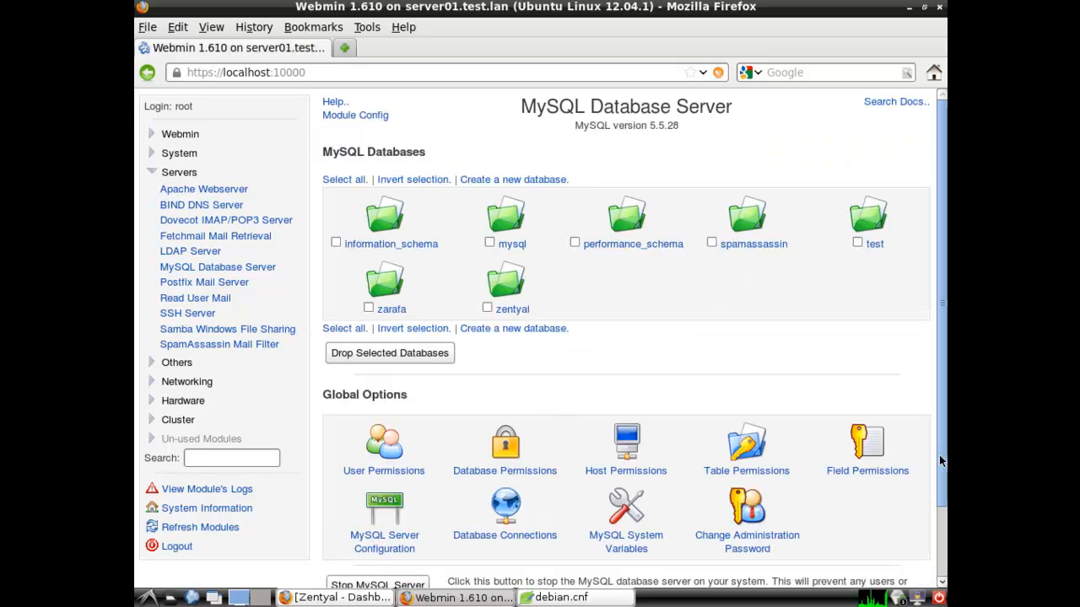
Stop the MySQL server and open the User Permissions page under Global Options
scroll(943, 464, down, 1)
click(378, 533)
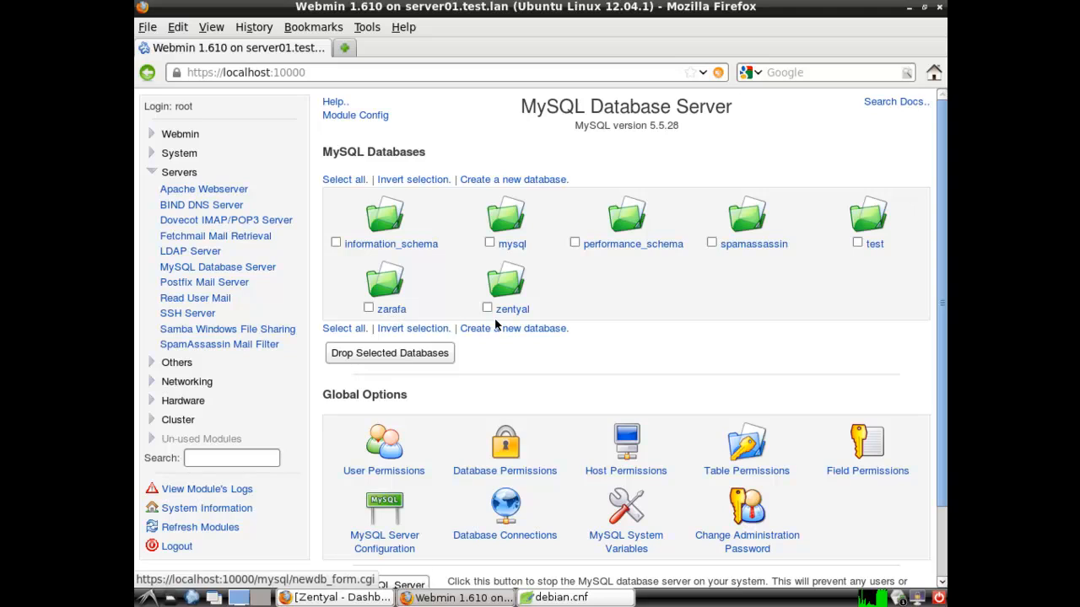
scroll(943, 350, down, 2)
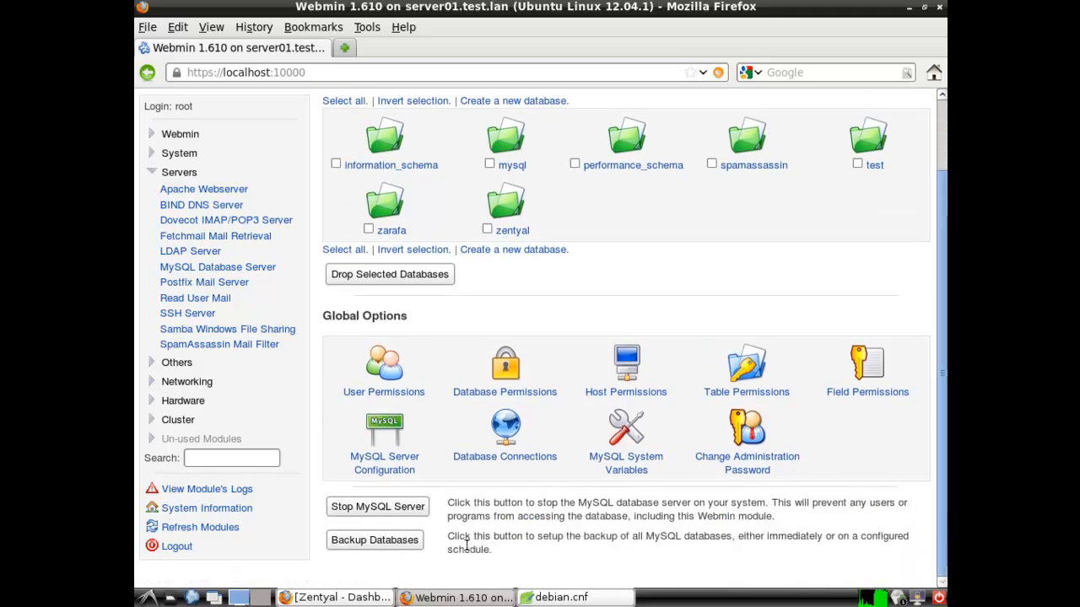
click(384, 365)
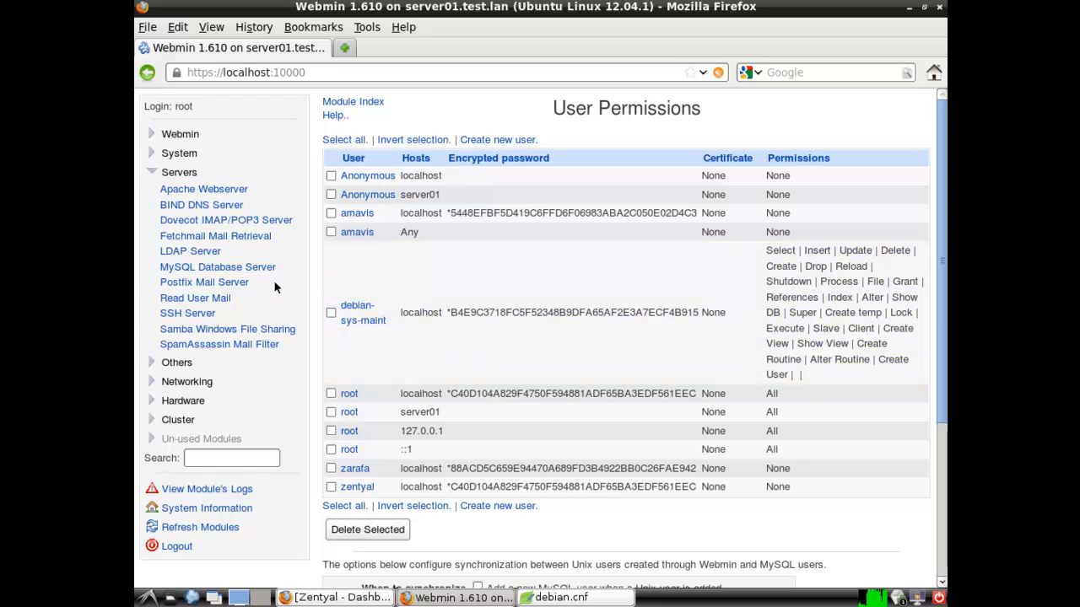
click(152, 173)
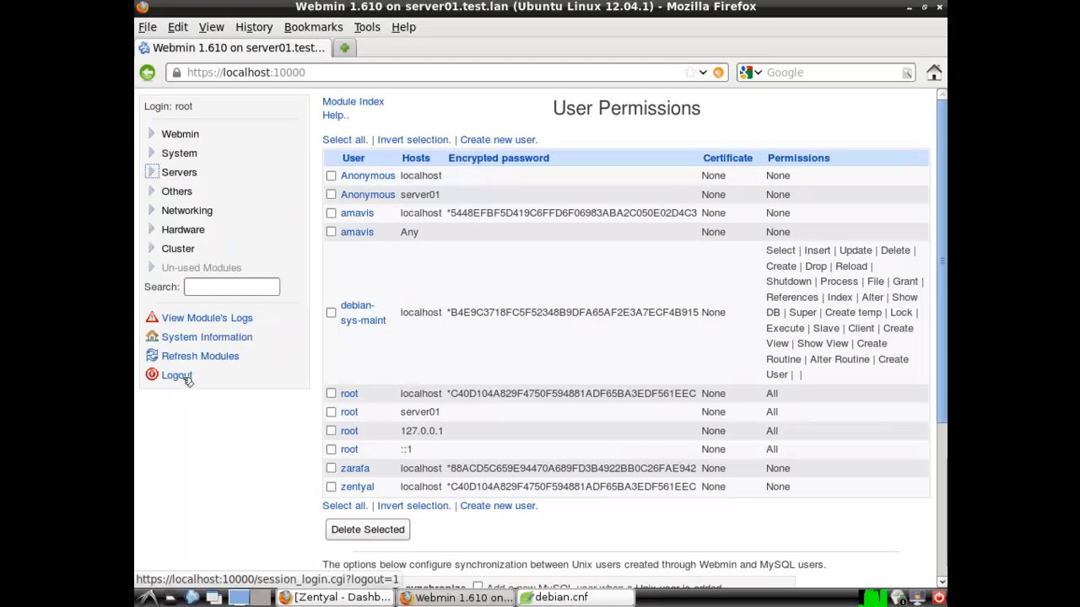
Log out of Webmin, close the browser and debian.cnf editor, and restore the Zentyal dashboard
click(177, 376)
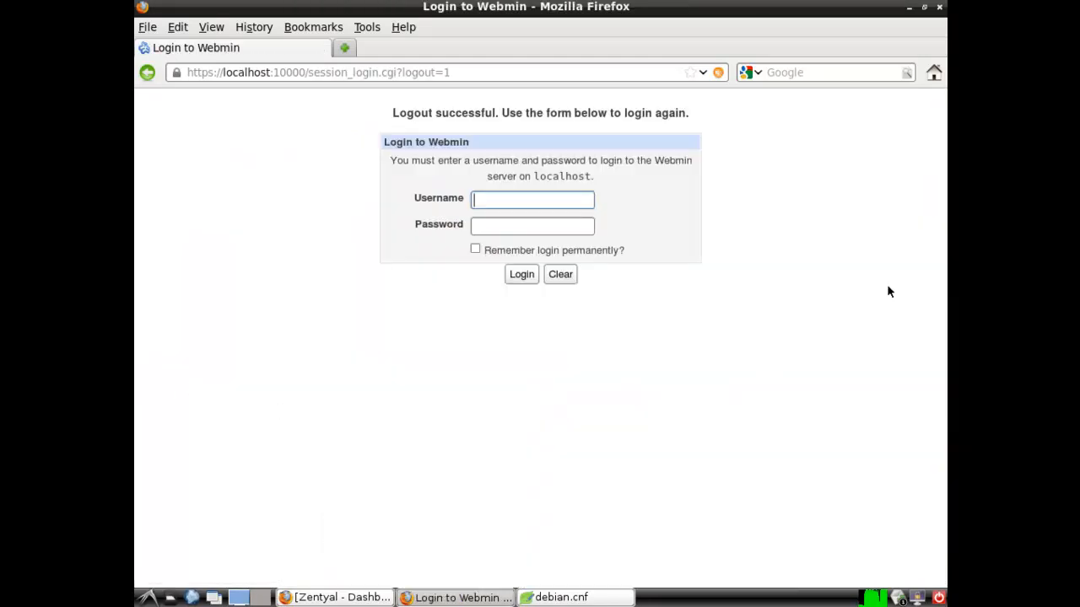
click(939, 7)
click(709, 293)
drag(671, 304, 630, 196)
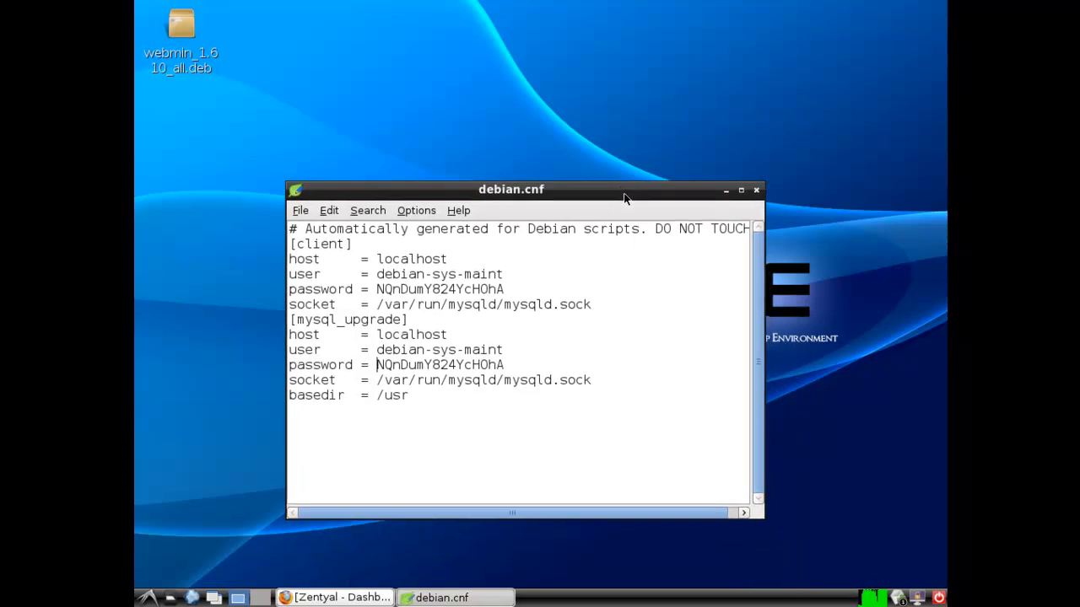
click(758, 190)
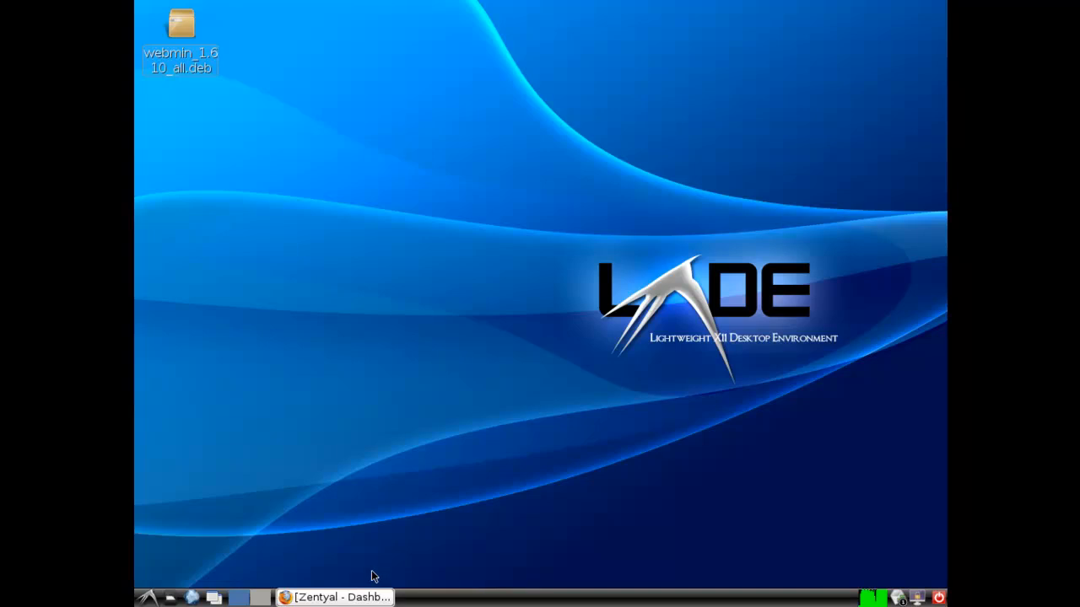
click(358, 596)
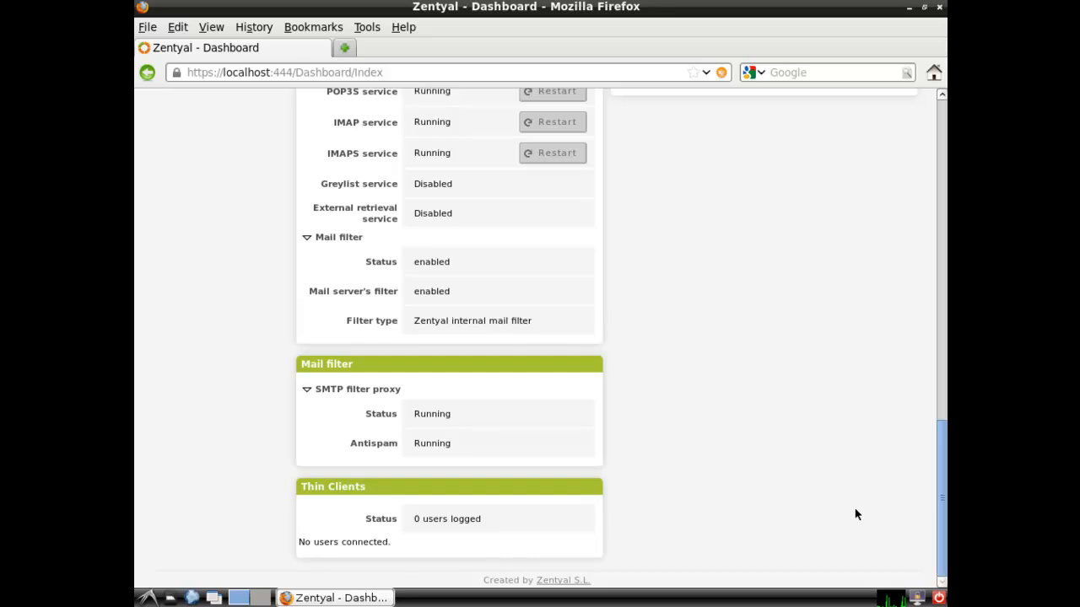
Create an Ubuntu VM named 'Test Thin Client' with 2920 MB RAM and an 8 GB VDI disk
drag(838, 42, 600, 171)
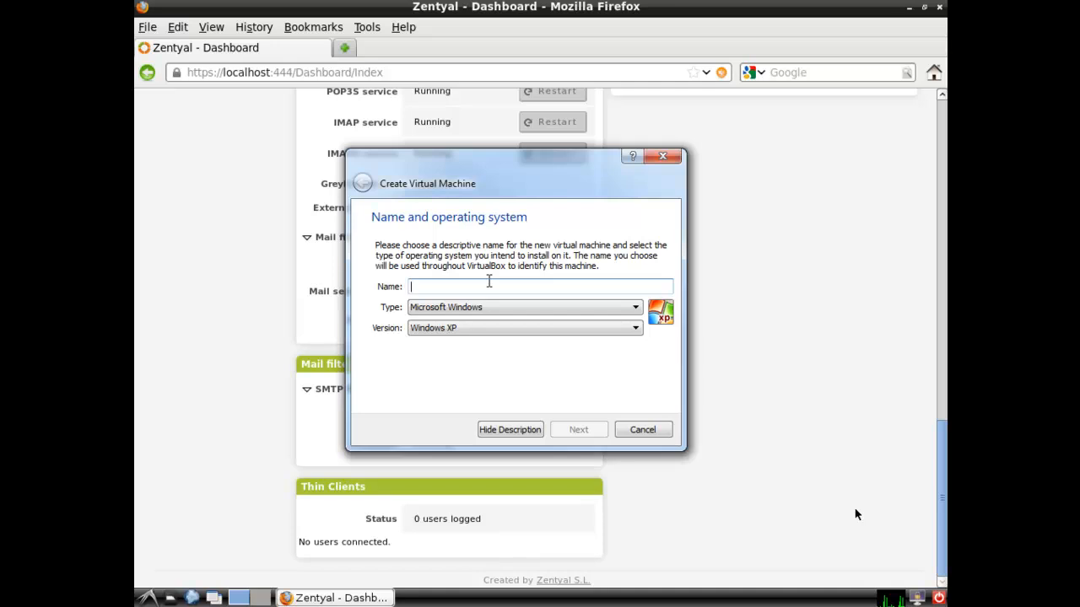
text(Test)
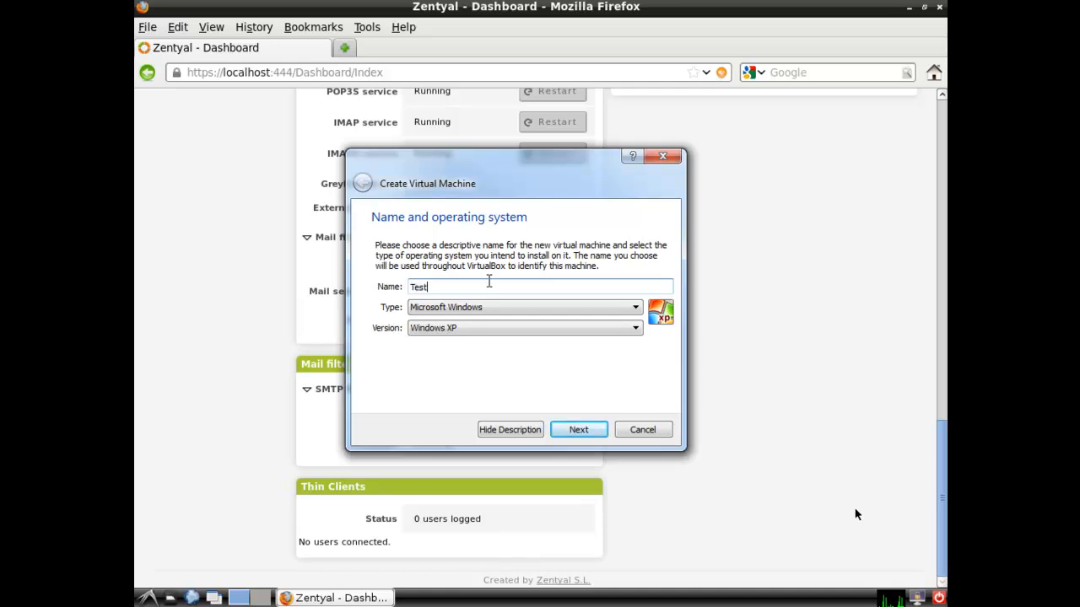
text( Thin Client)
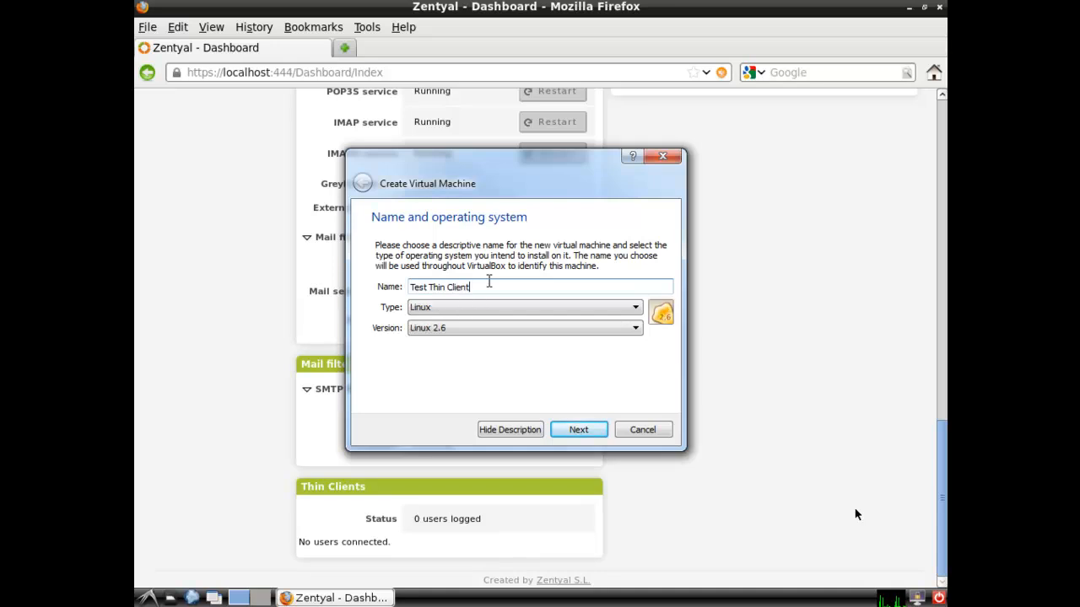
click(545, 328)
scroll(554, 366, down, 2)
scroll(531, 409, down, 3)
click(531, 408)
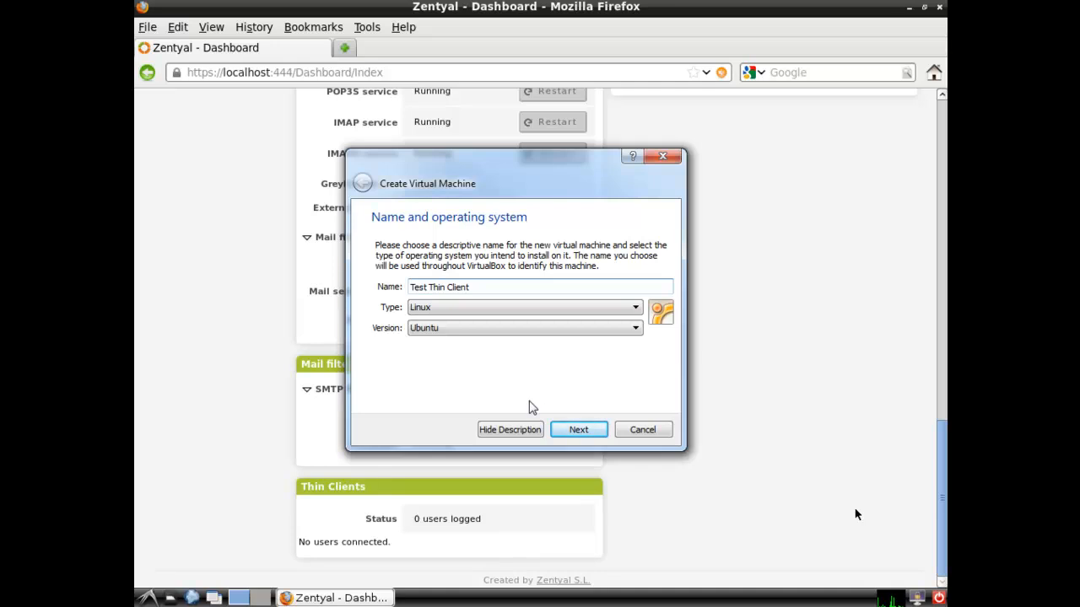
click(578, 430)
drag(383, 294, 423, 304)
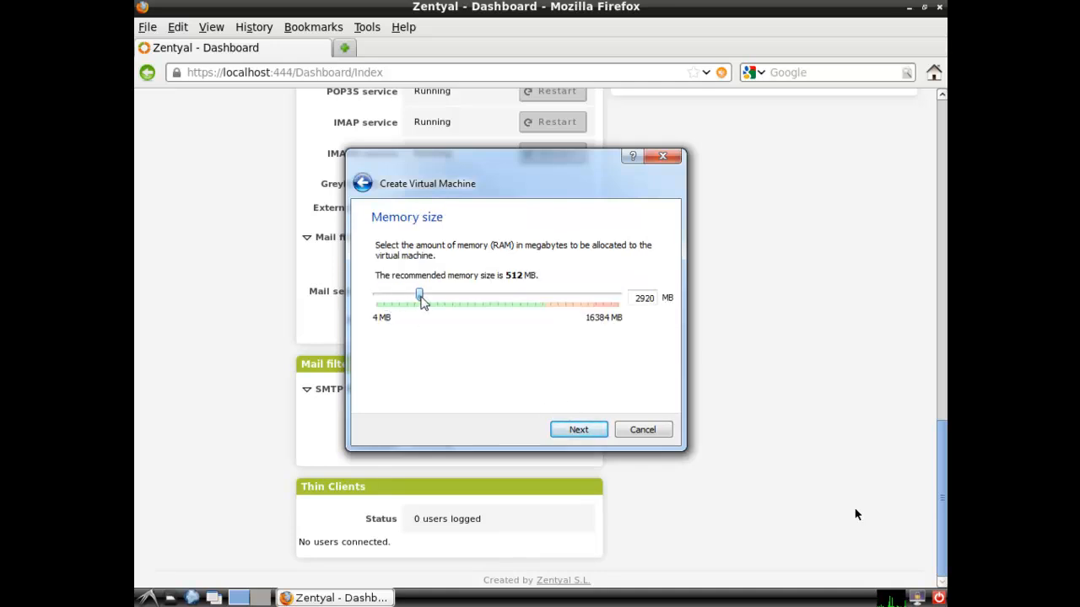
click(578, 430)
click(579, 430)
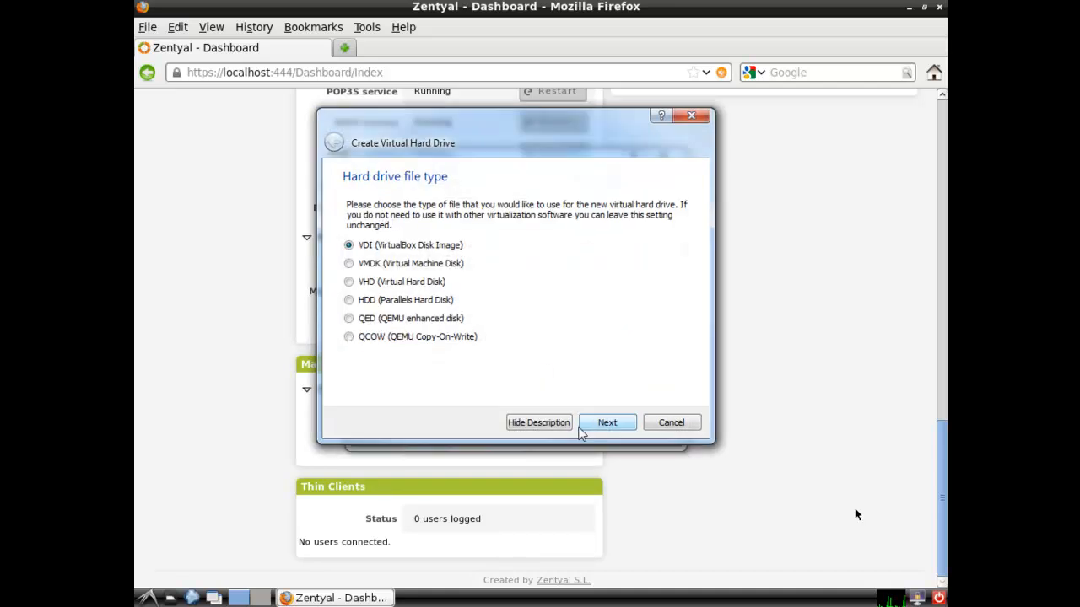
click(601, 427)
click(607, 427)
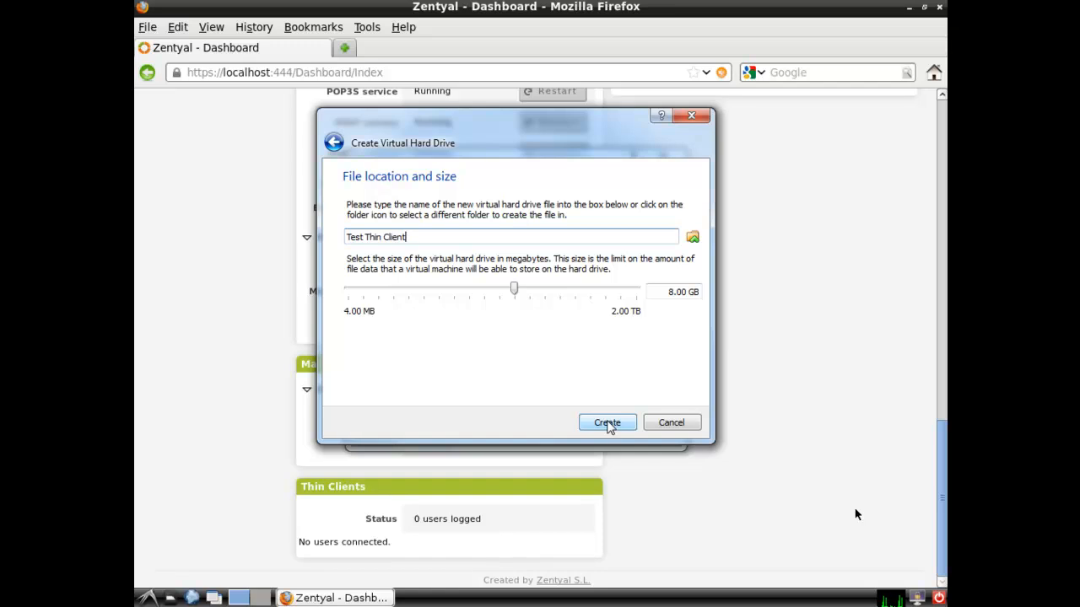
click(608, 422)
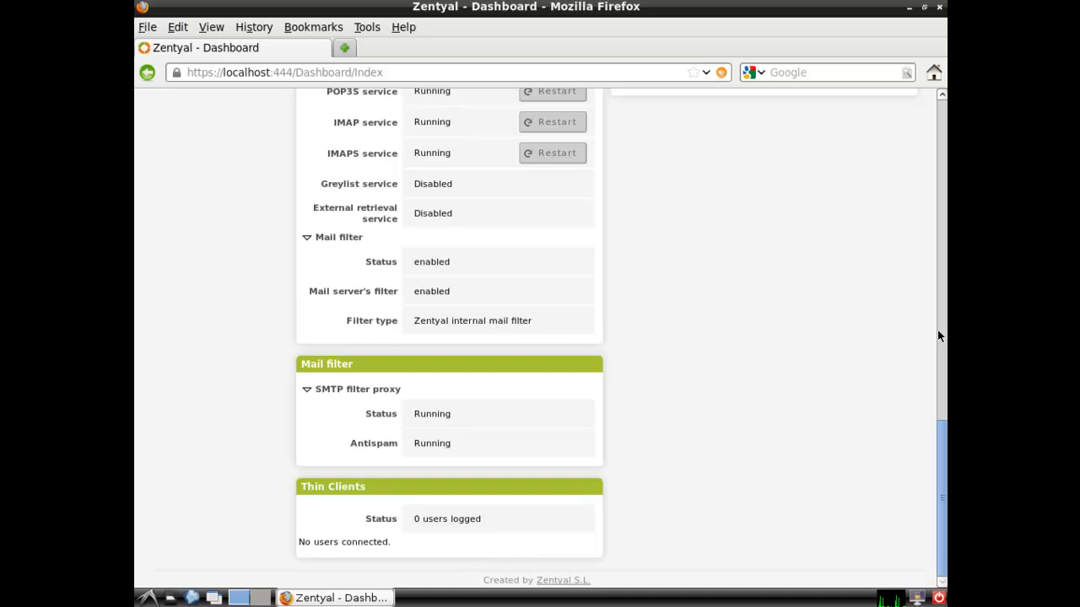
Set the VM's video memory to 128 MB and attach its network adapter as Bridged
drag(945, 103, 486, 109)
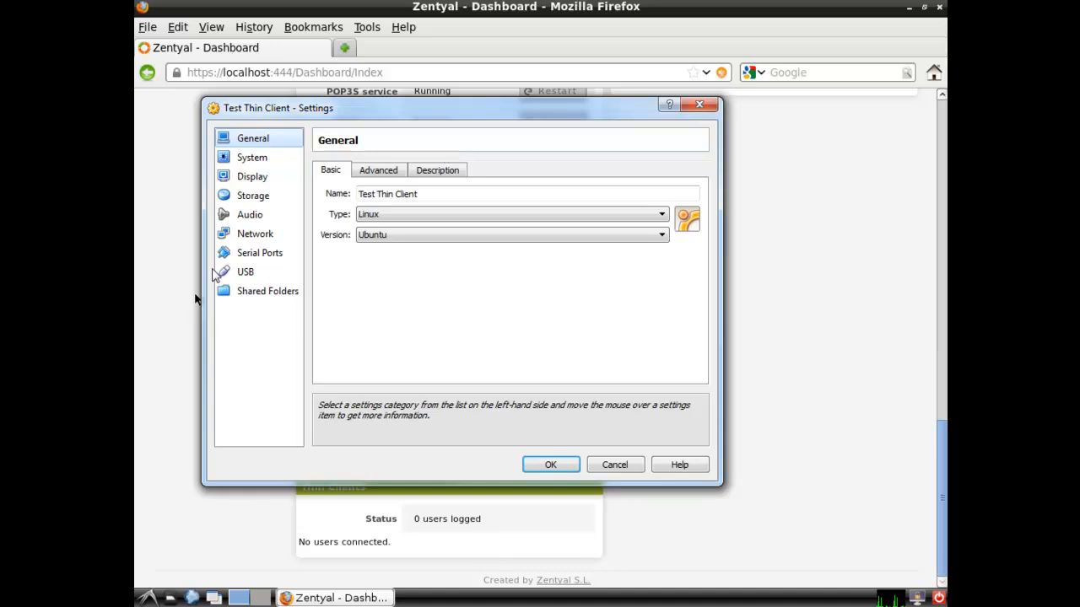
click(246, 176)
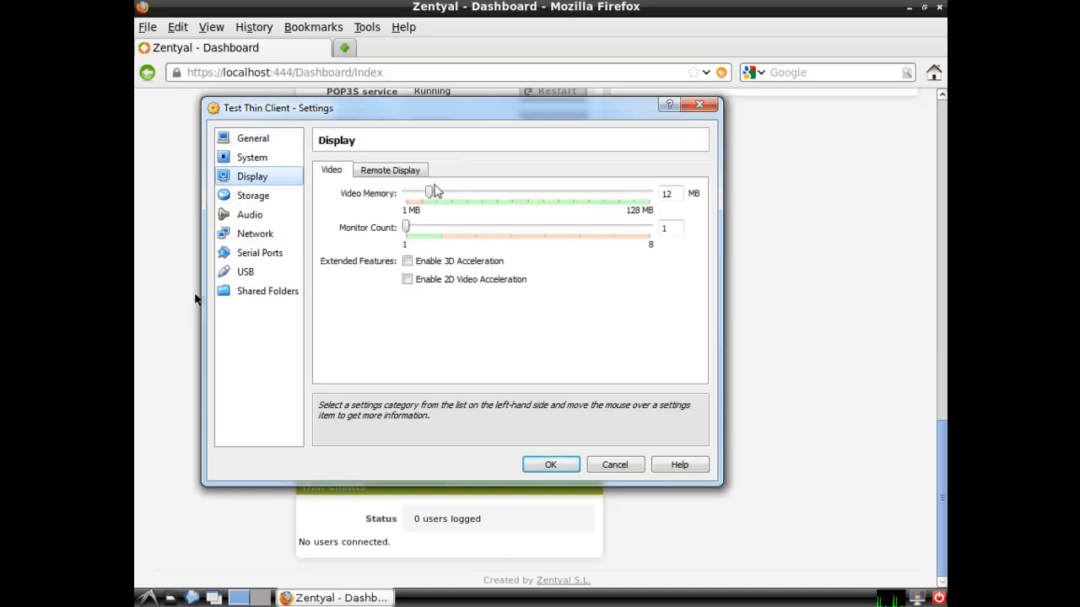
drag(428, 193, 652, 199)
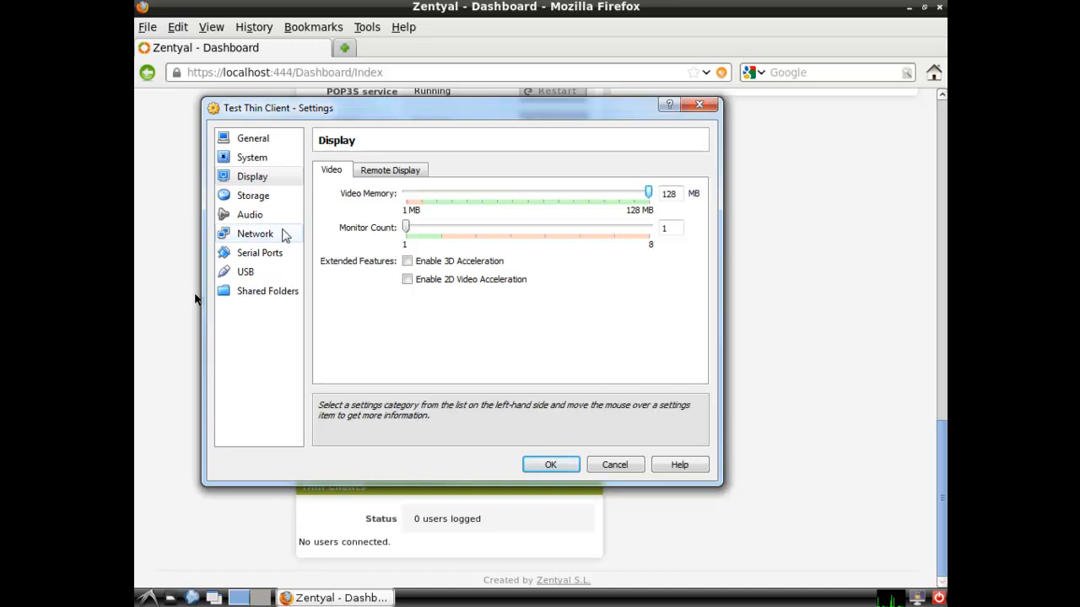
click(270, 238)
click(423, 212)
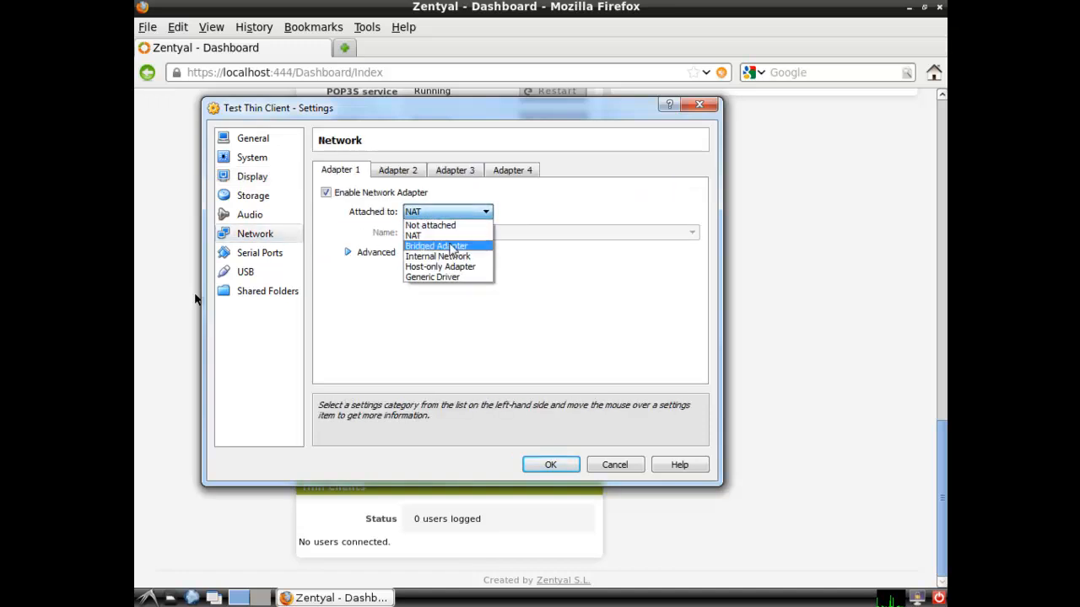
click(452, 246)
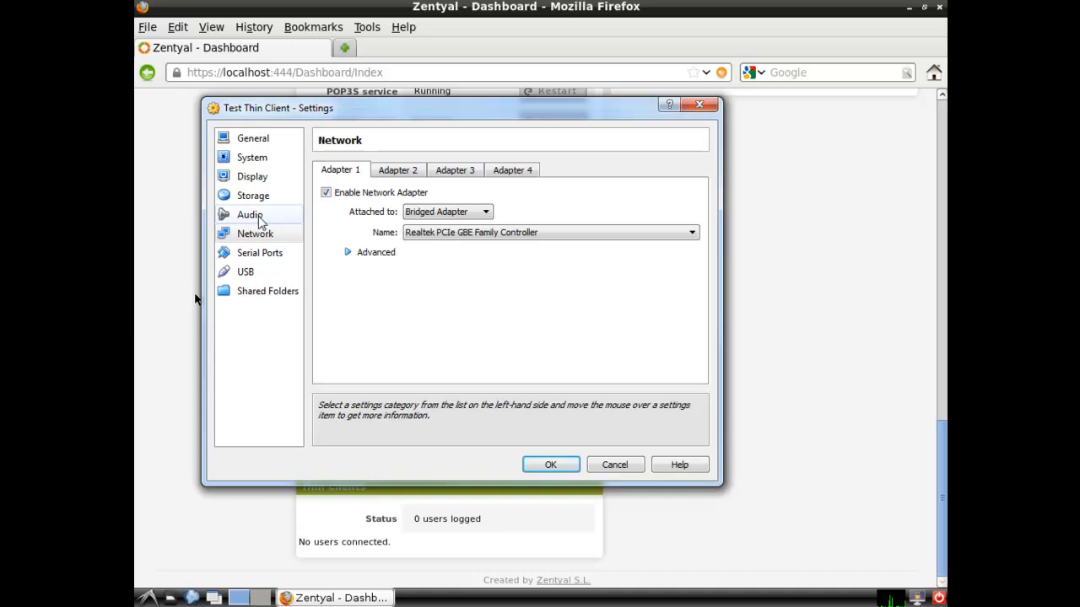
Enable Network booting, move it to the top of the boot order, and save the settings
click(252, 158)
click(410, 272)
click(411, 272)
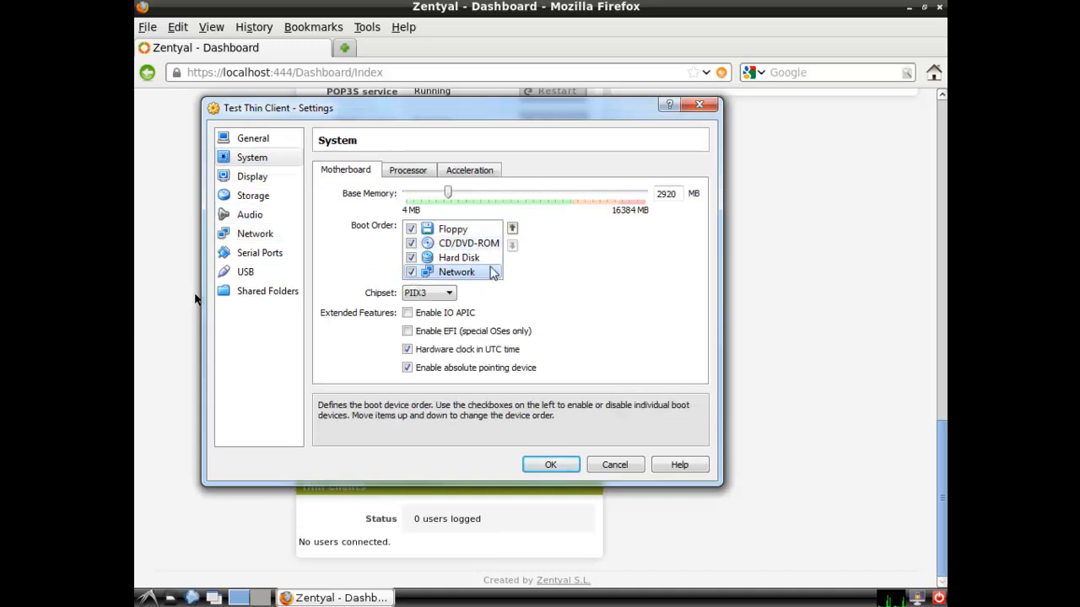
click(512, 228)
click(512, 227)
click(512, 228)
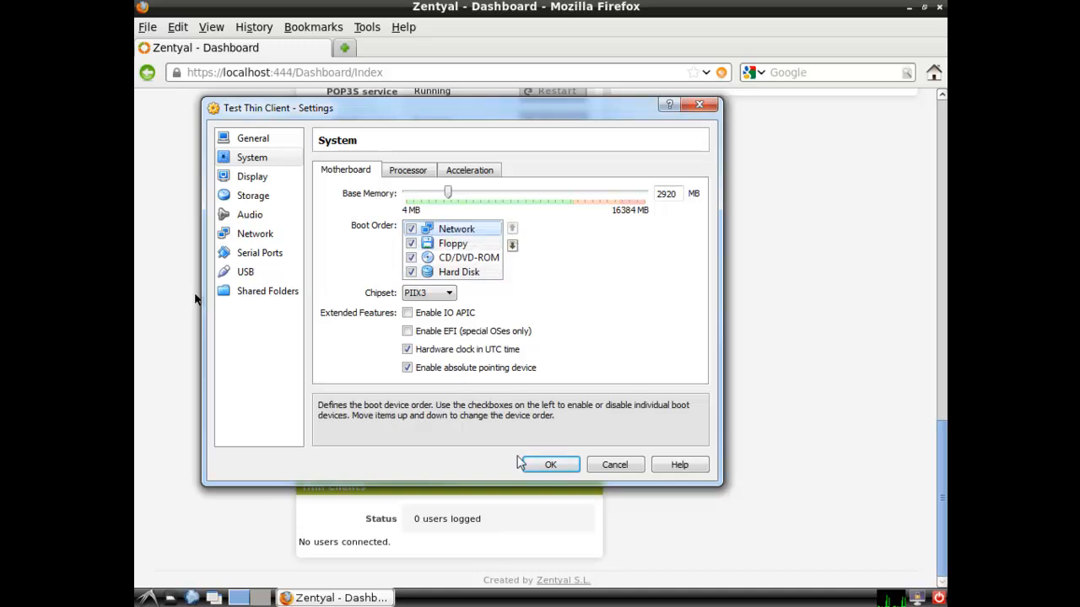
click(547, 466)
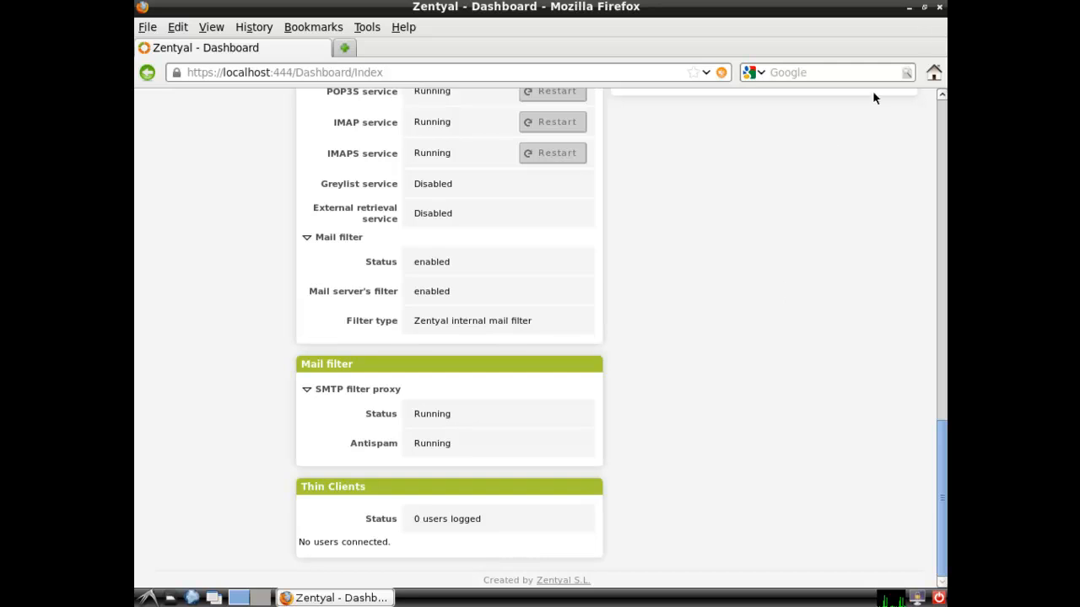
Boot the Test Thin Client VM without a start-up disk and reposition its window
click(909, 7)
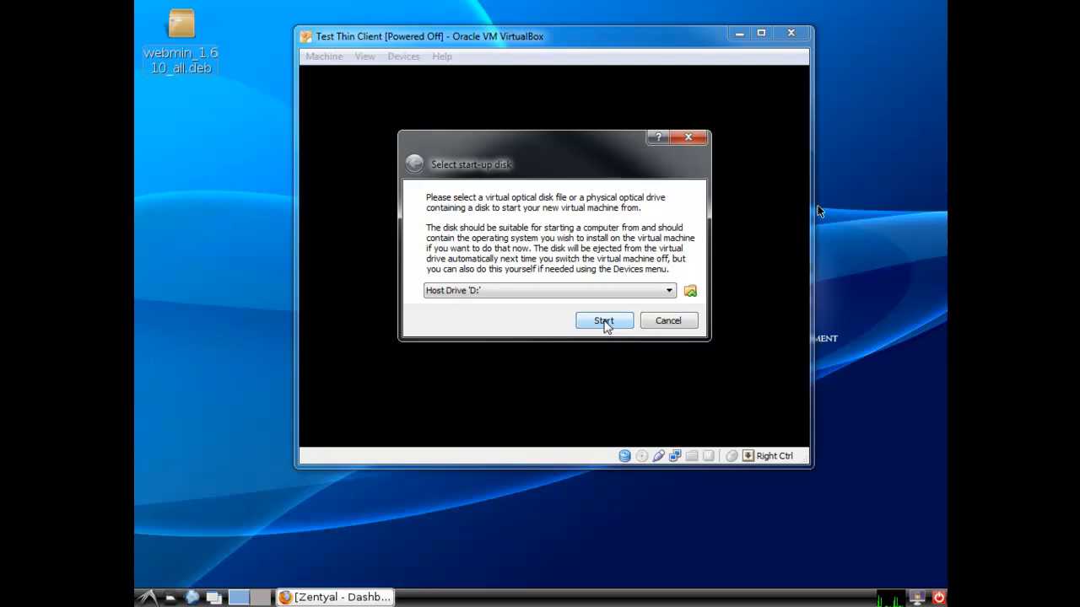
click(603, 321)
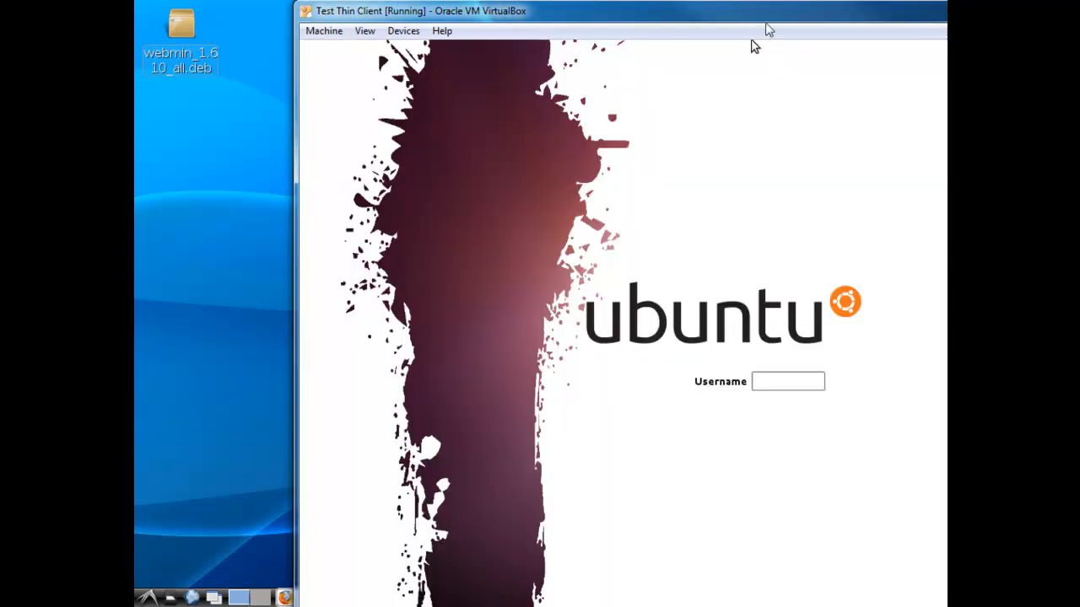
drag(767, 19, 586, 5)
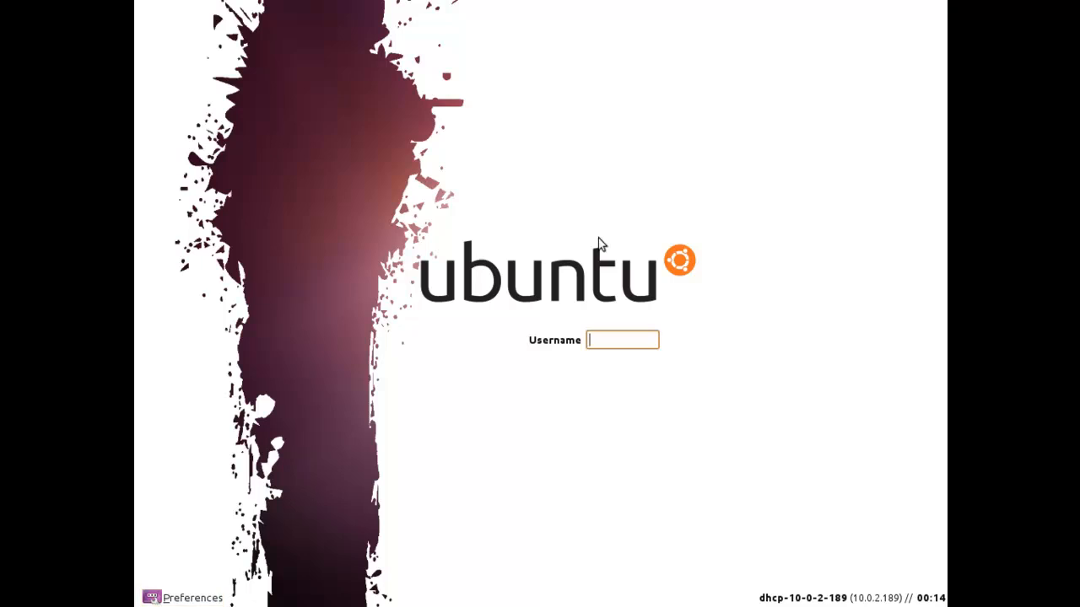
Sign in at the LTSP login prompt with the user's username and password
text(amanda)
key(Return)
text(*********)
key(Return)
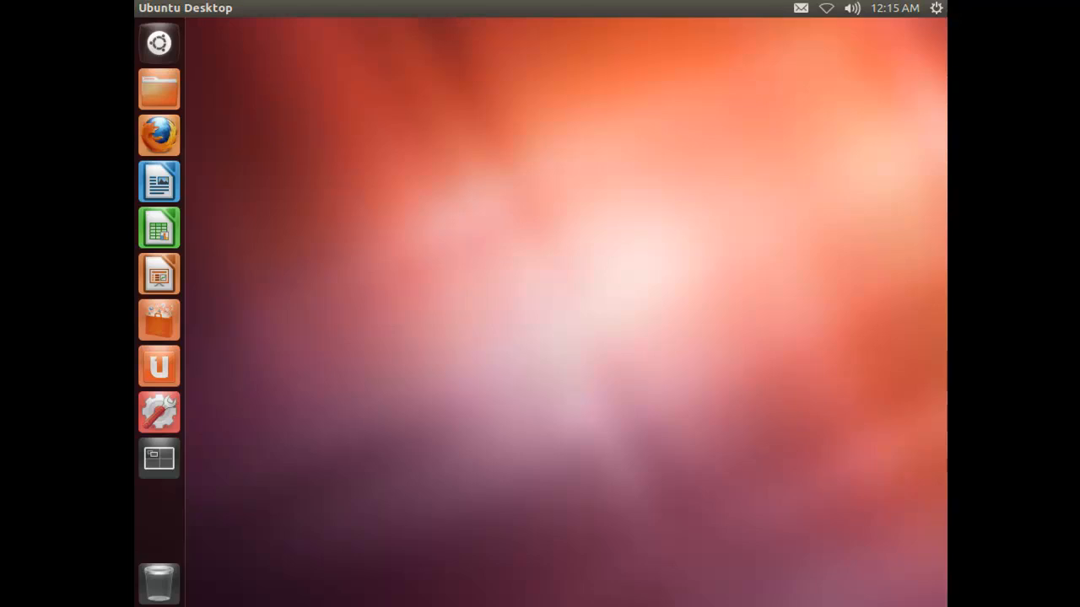
Create a new desktop folder named 'test'
right_click(422, 187)
click(436, 195)
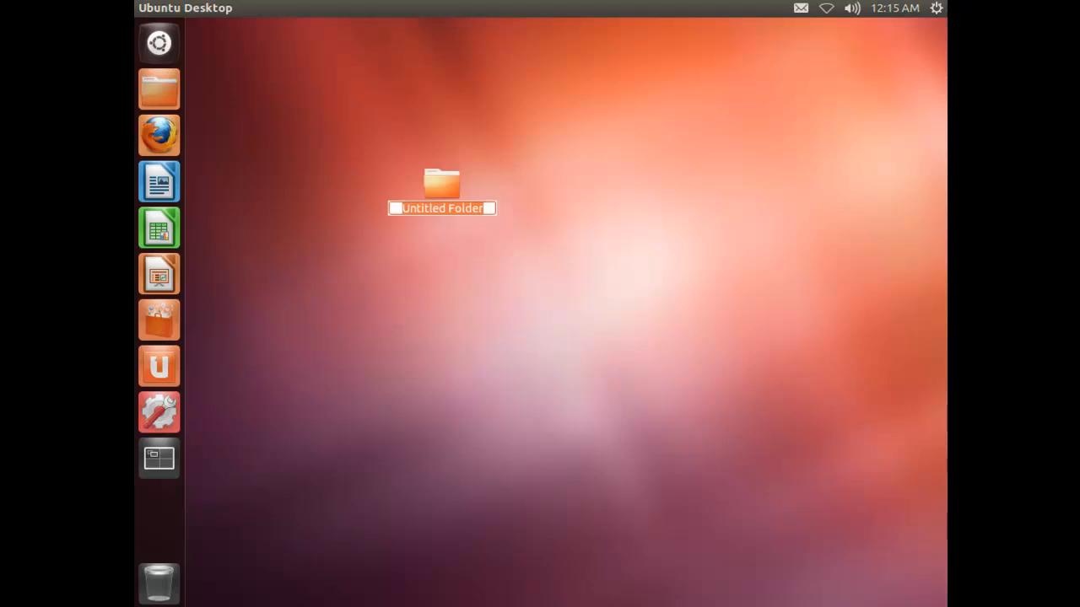
text(test)
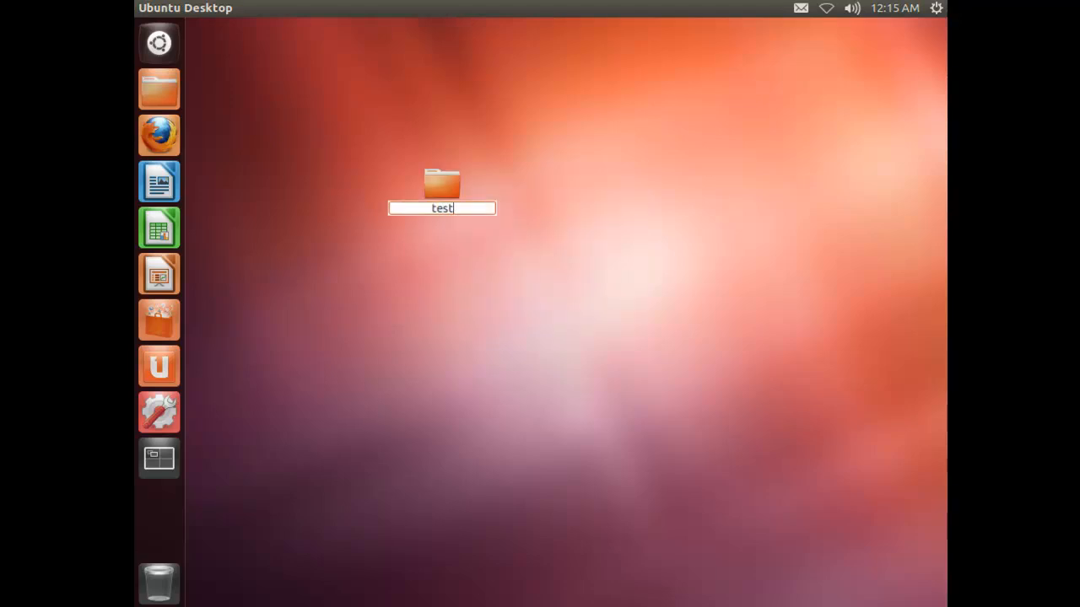
key(Return)
Launch Firefox and browse to thejonas.net, then google.com
click(159, 135)
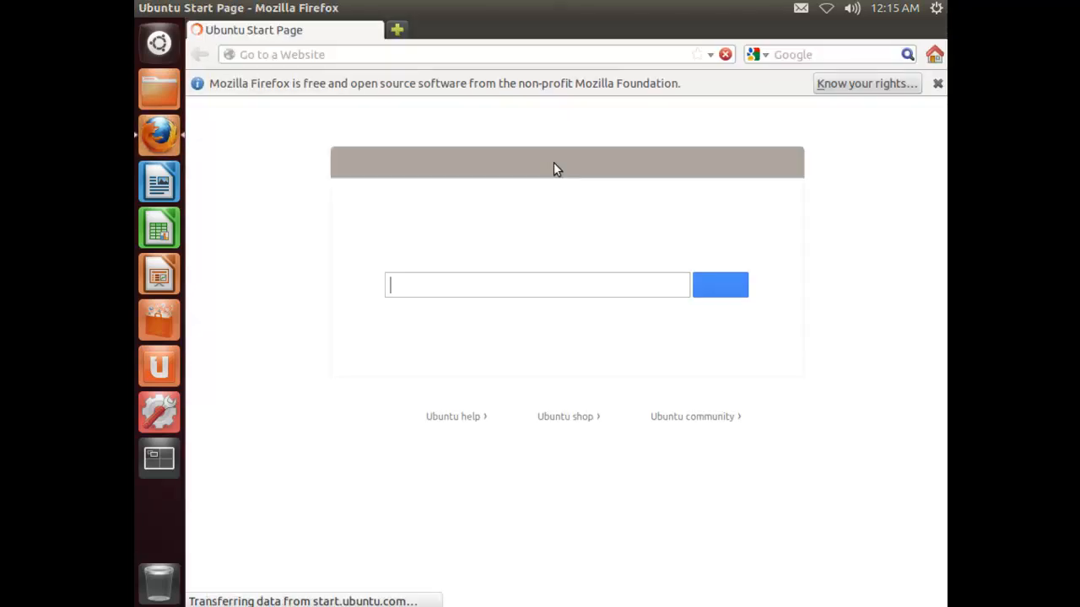
click(935, 82)
click(513, 56)
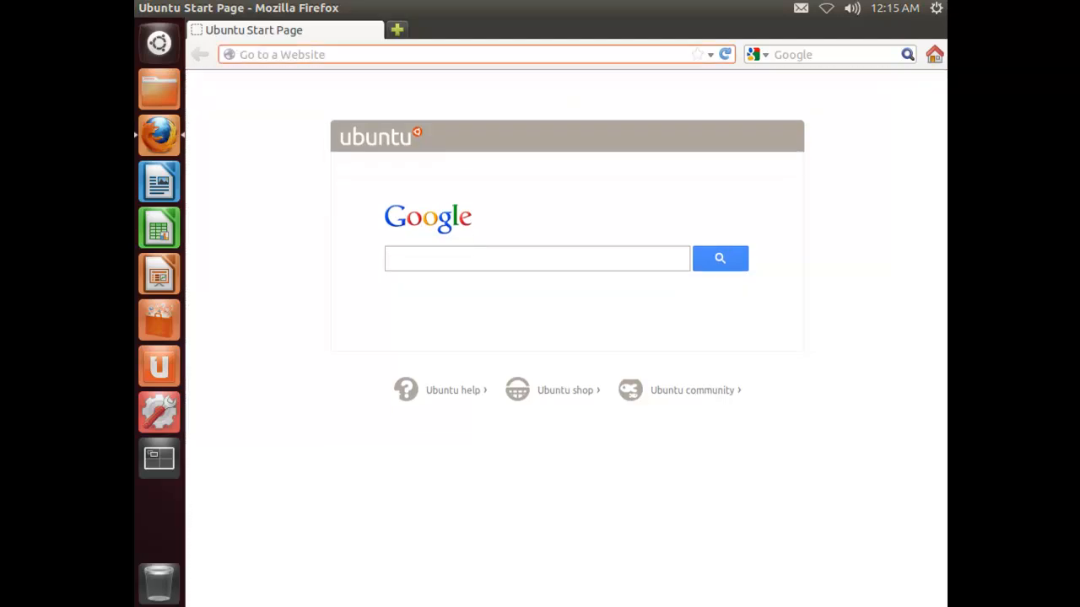
text(thejon)
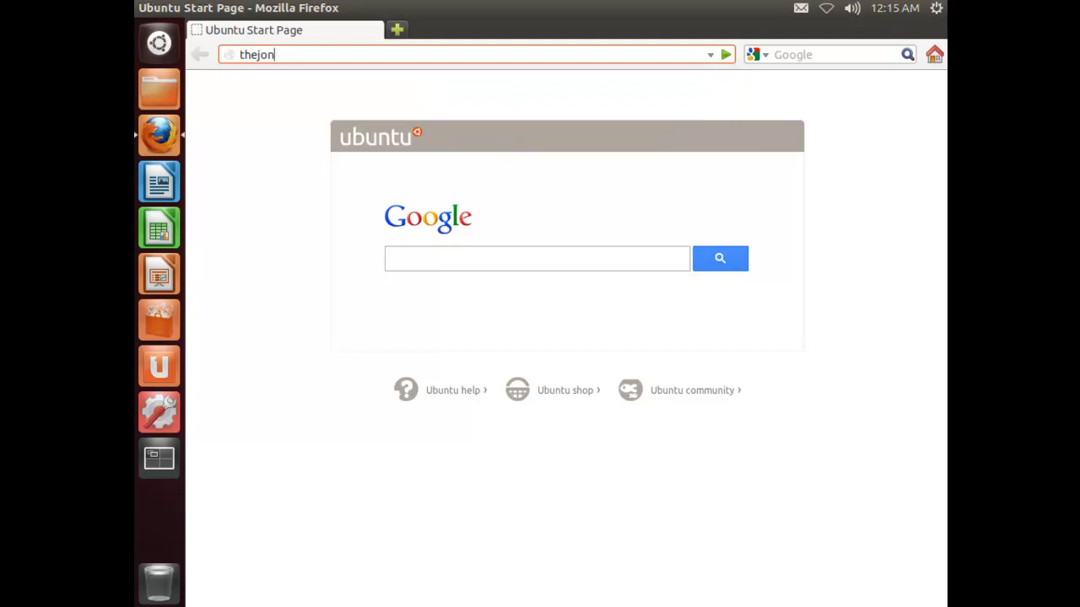
text(as.net)
key(Return)
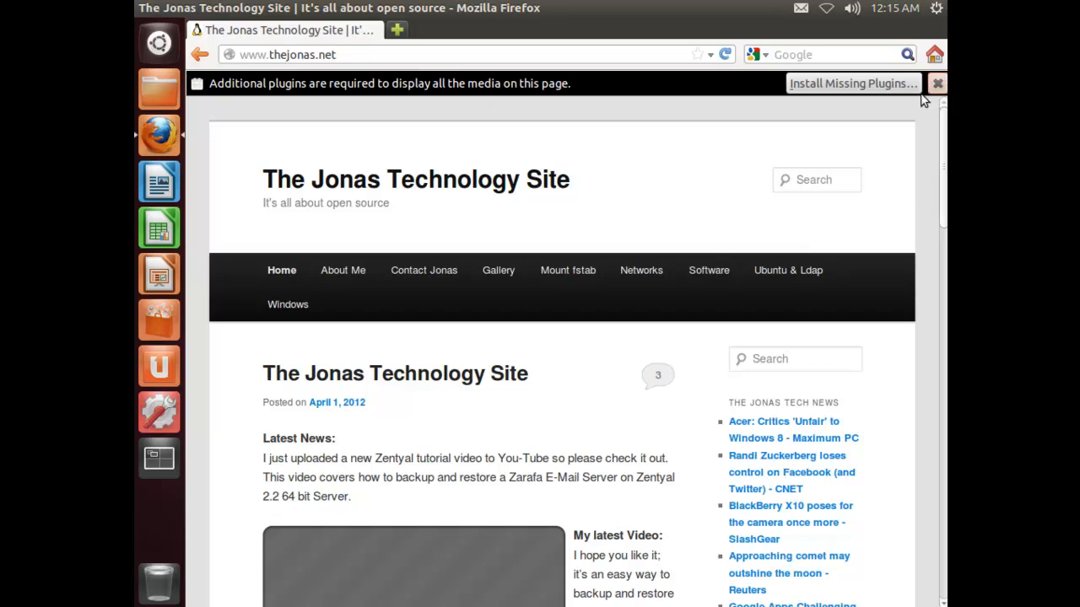
click(937, 83)
click(554, 54)
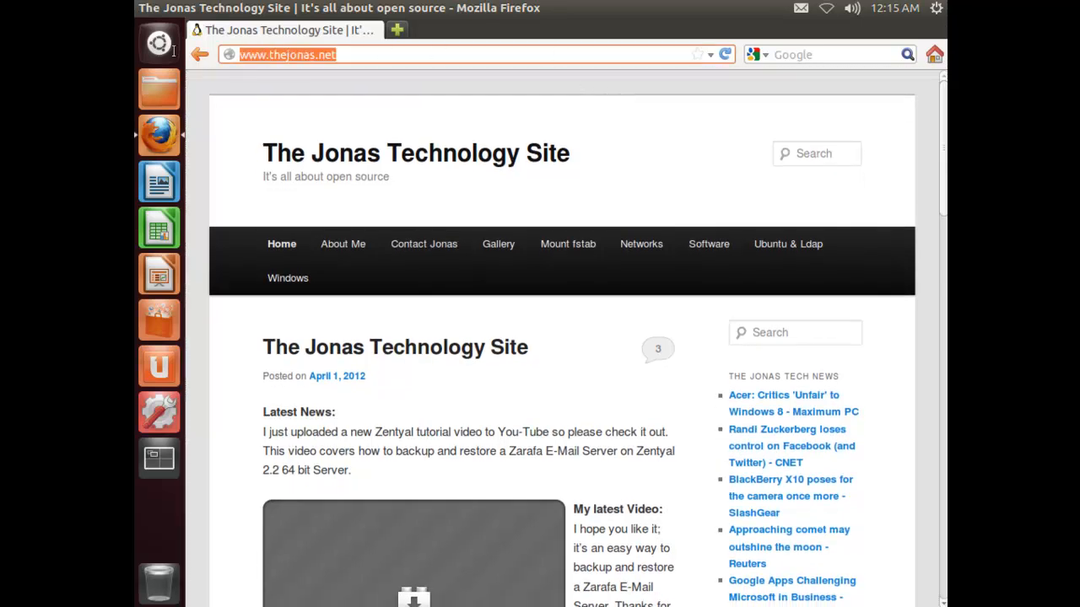
text(google.com)
key(Return)
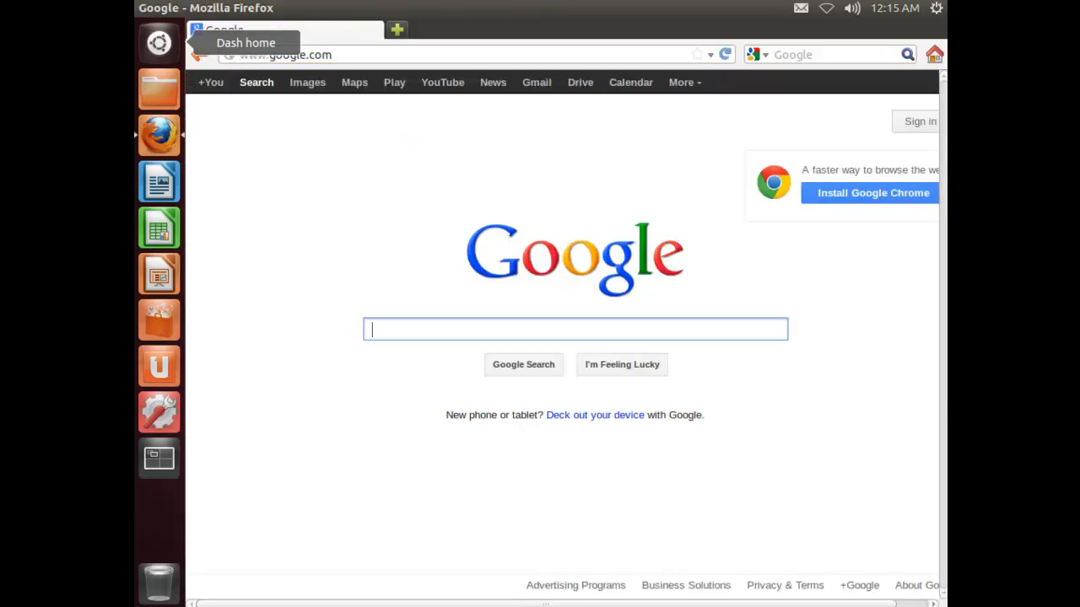
click(224, 116)
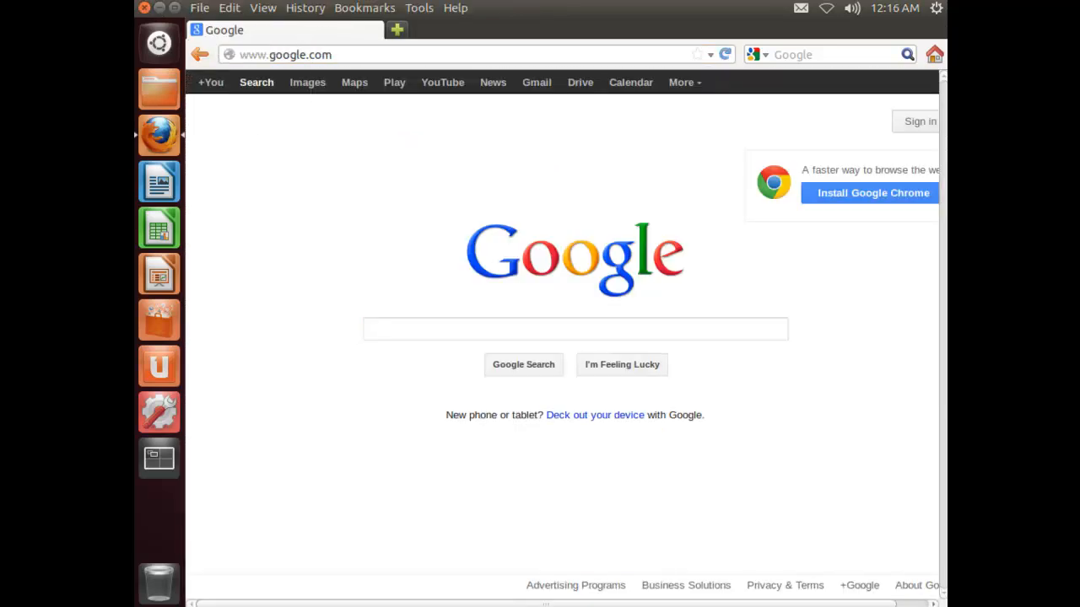
click(145, 8)
Log out of the Ubuntu thin client session
click(935, 8)
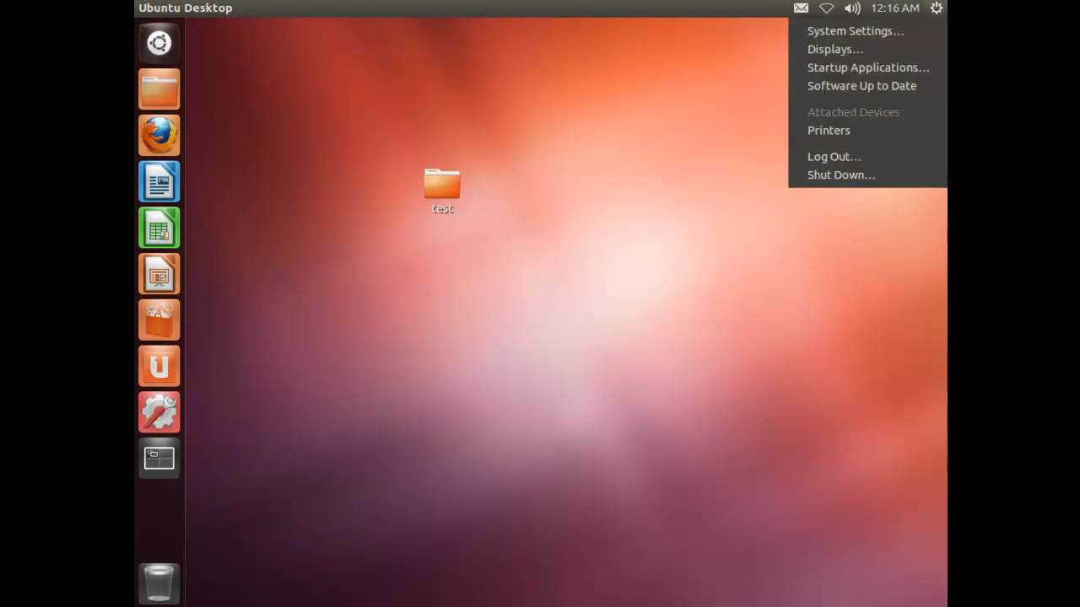
click(865, 156)
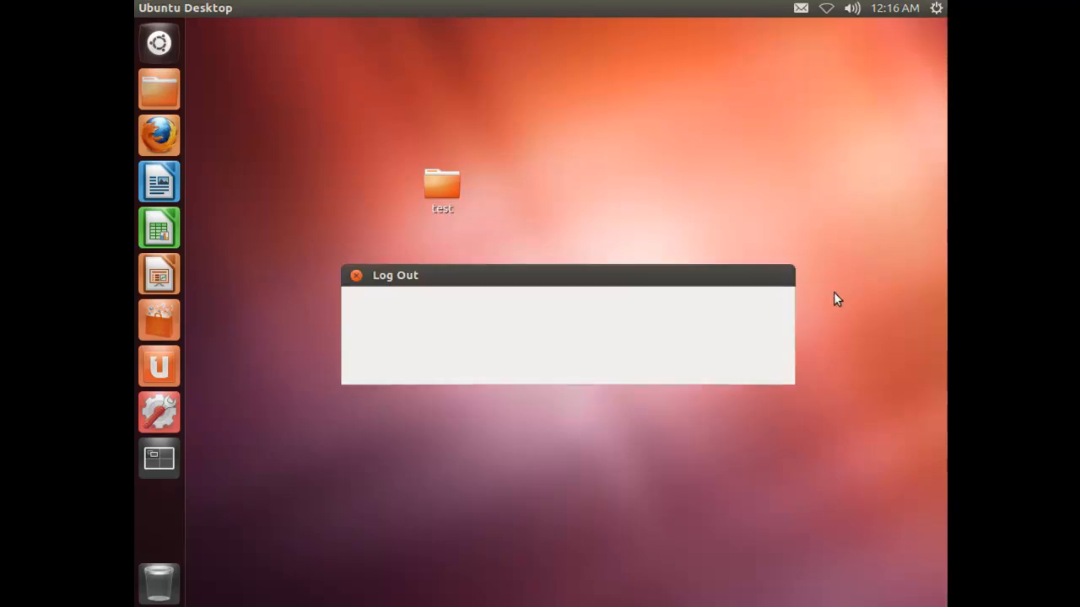
click(734, 368)
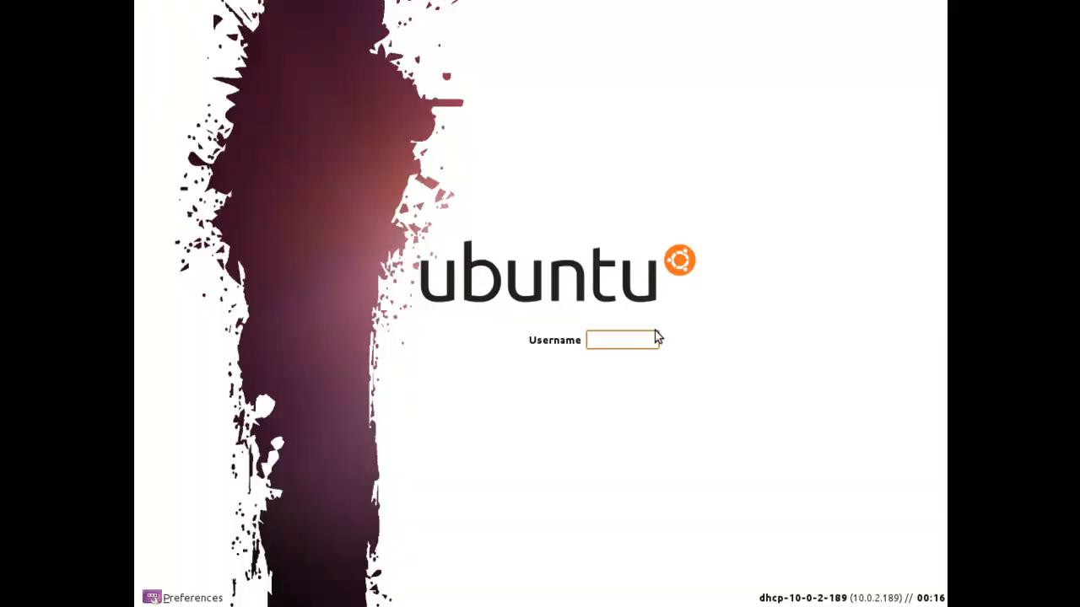
Log back in as zenuser with its password
text(zenuser)
key(Return)
text(•••••••••)
key(Return)
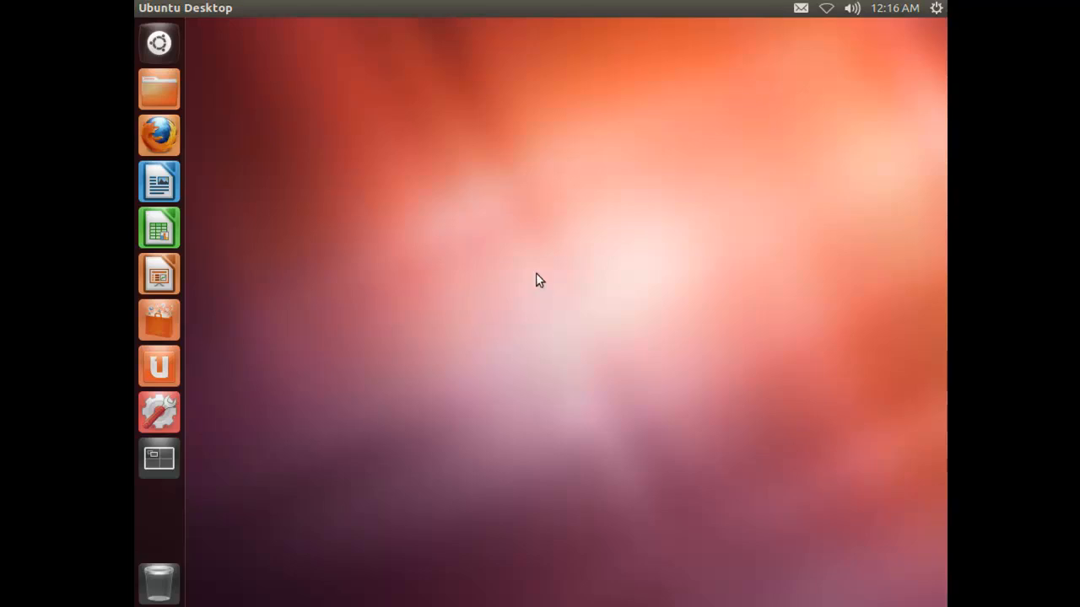
click(936, 7)
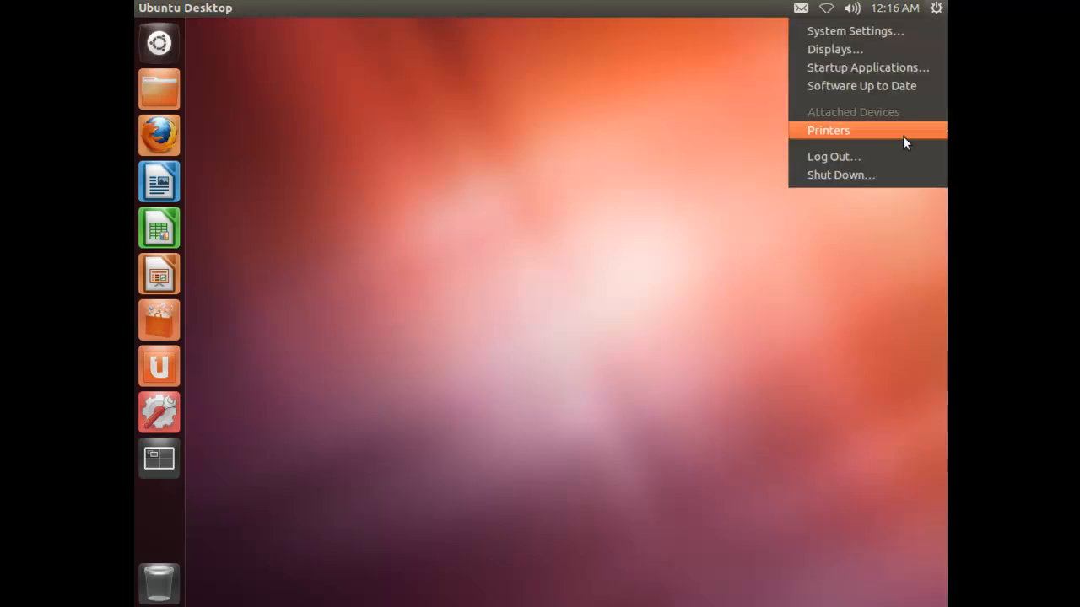
Log out of the Ubuntu thin client session and sign back in with the other user's username and password
click(896, 156)
click(751, 364)
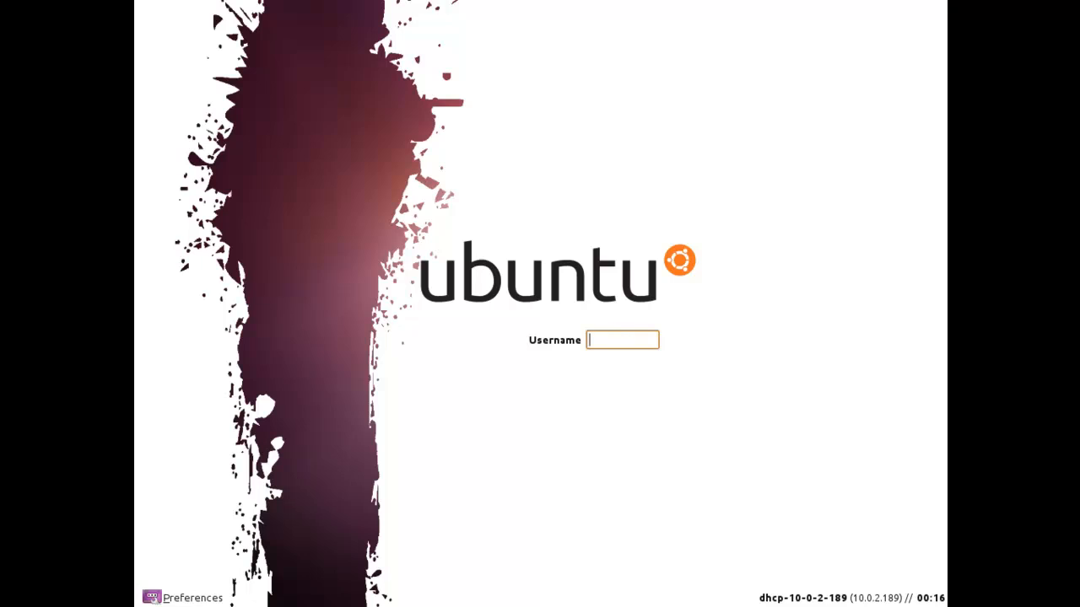
text(donald)
key(Return)
text(********)
key(Return)
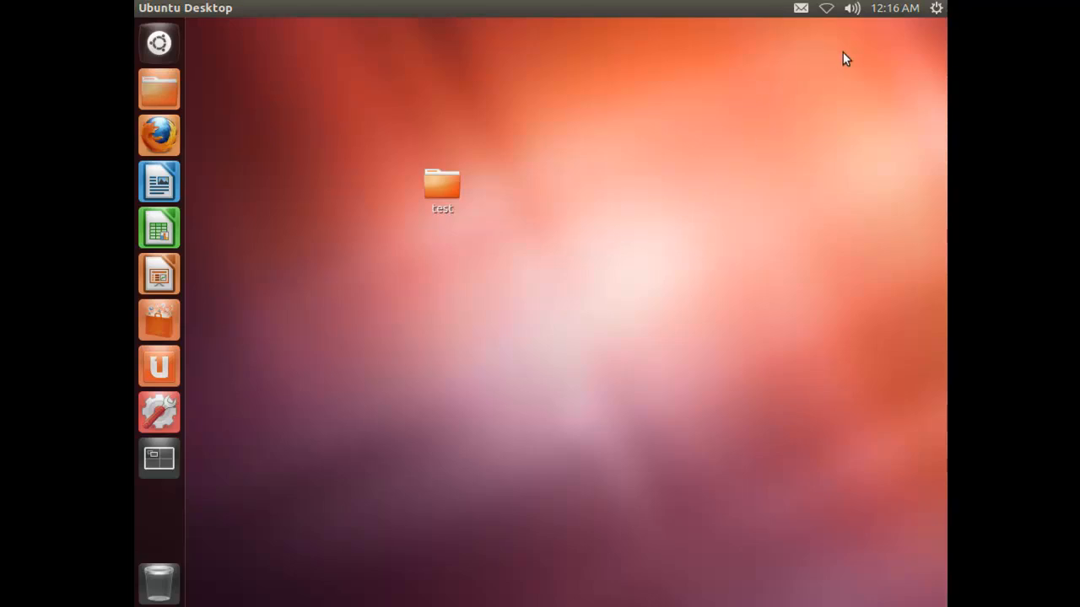
Shut down the thin client via the gear menu's Shut Down… option and confirm it
click(937, 8)
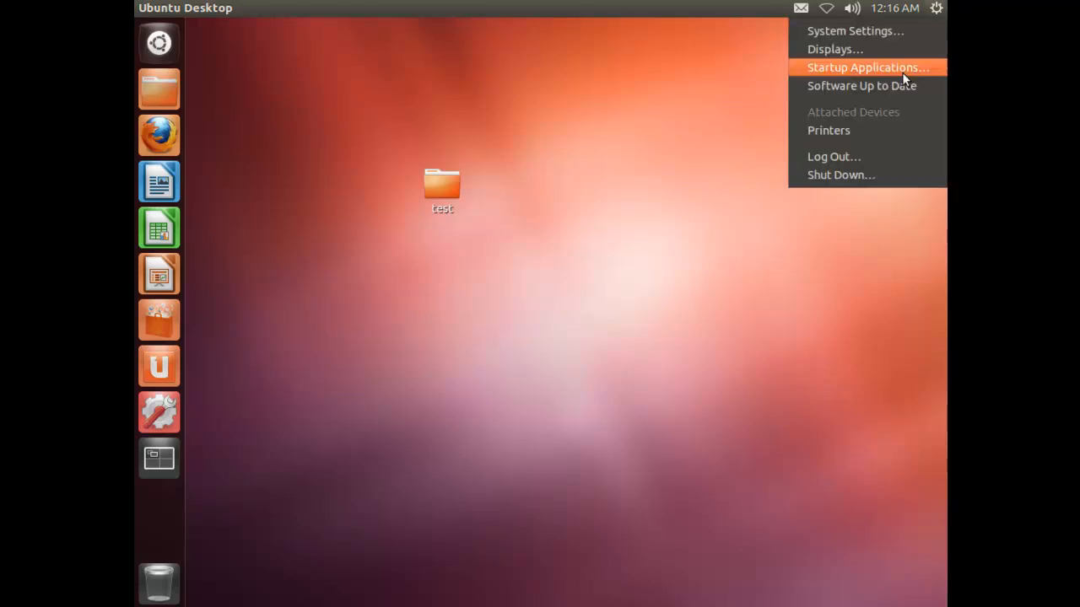
click(839, 175)
click(754, 364)
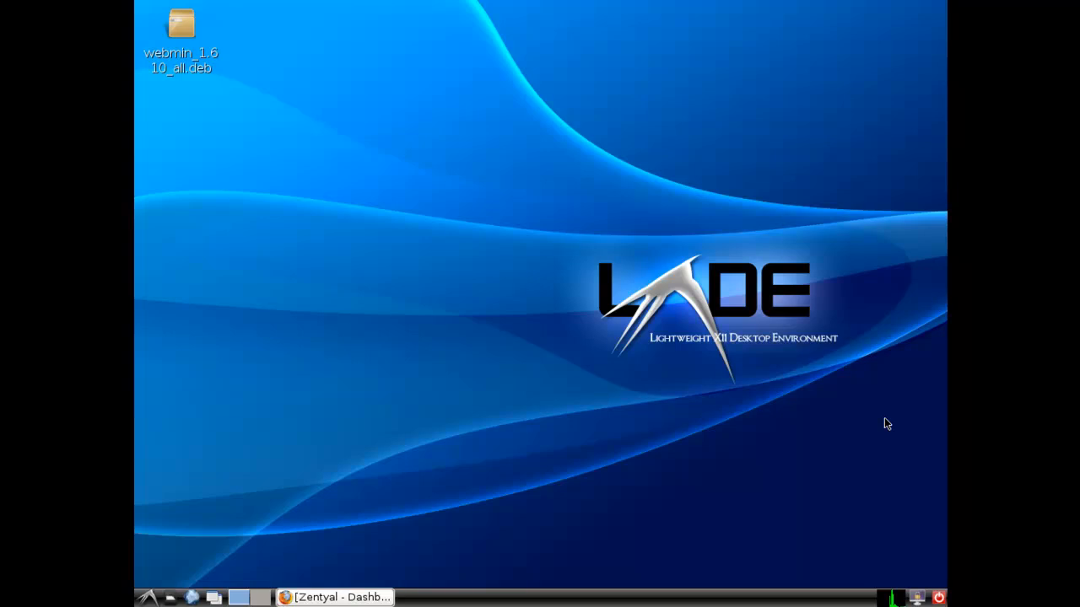
click(614, 344)
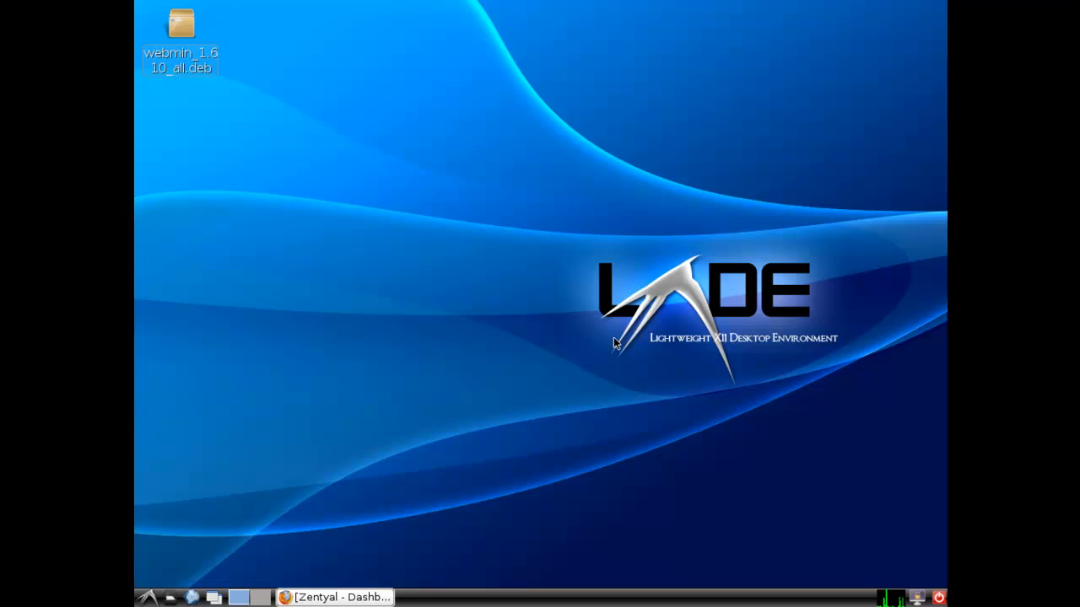